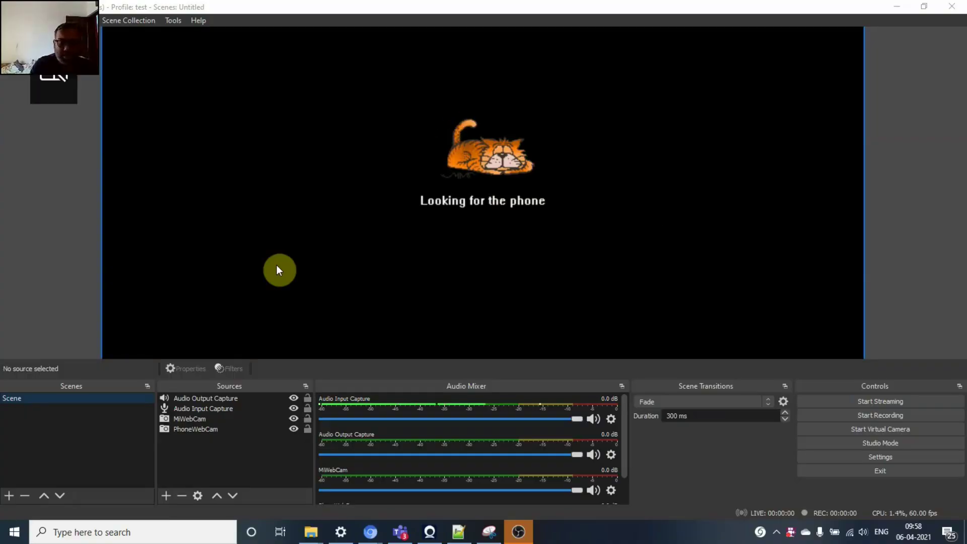
Delete the PhoneWebCam and MiWebCam sources, confirming each removal.
left_click(80, 443)
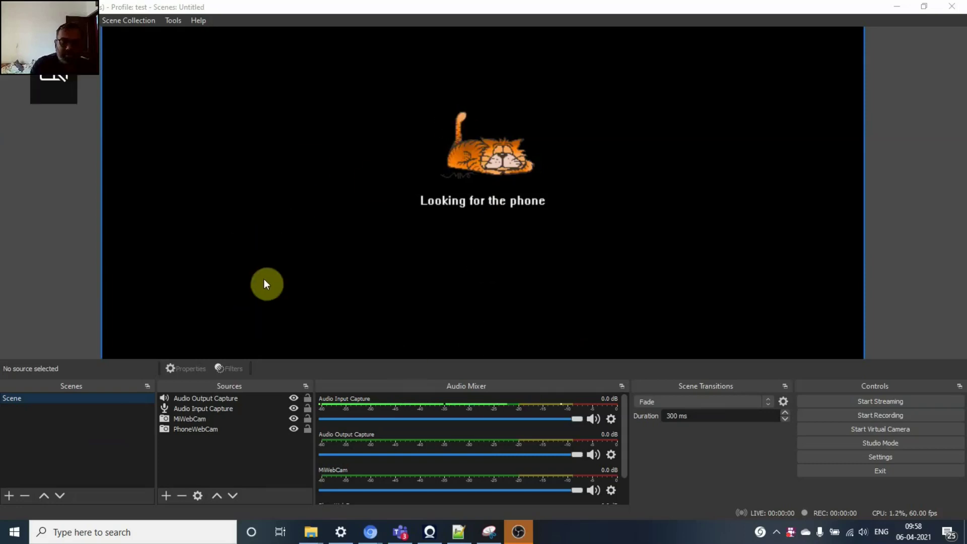
left_click(212, 402)
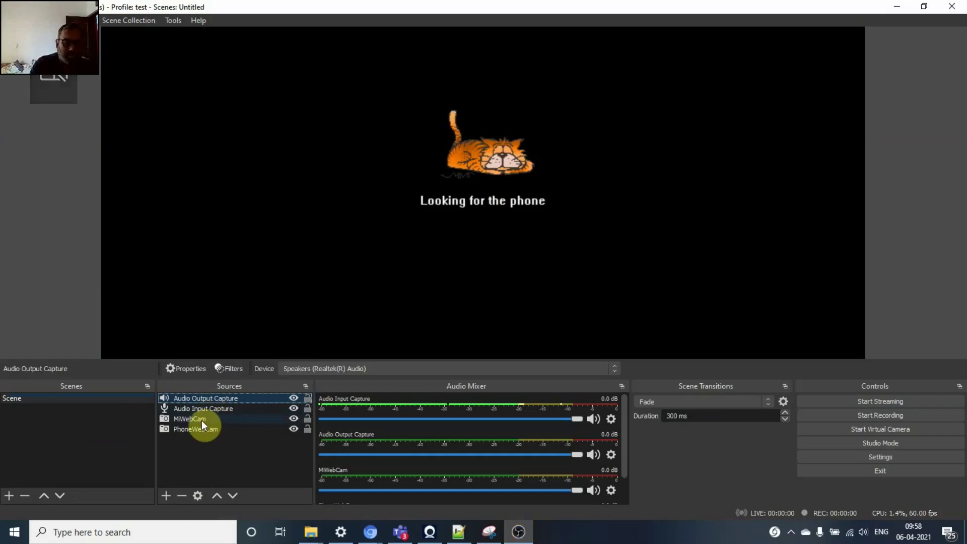
left_click(203, 419)
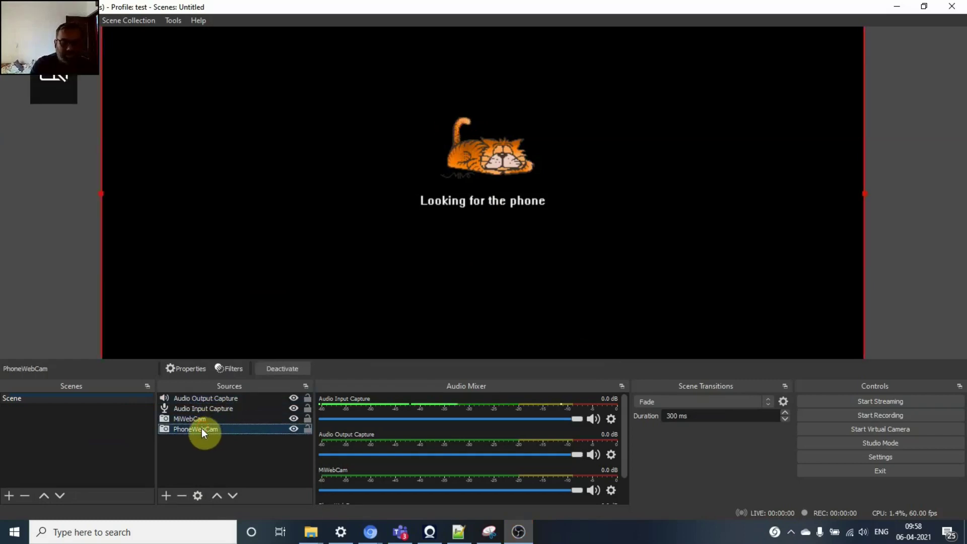
left_click(183, 494)
left_click(529, 275)
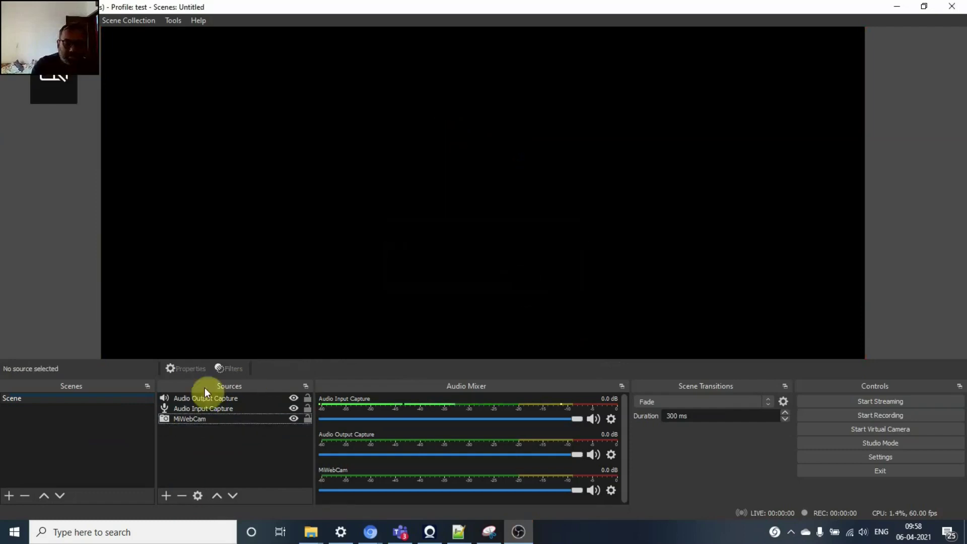
left_click(211, 418)
left_click(182, 497)
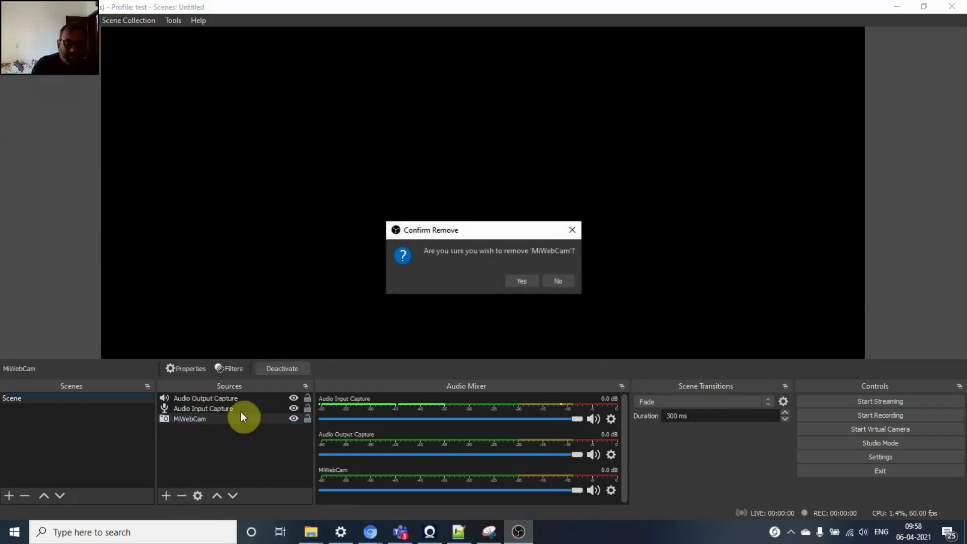
left_click(521, 281)
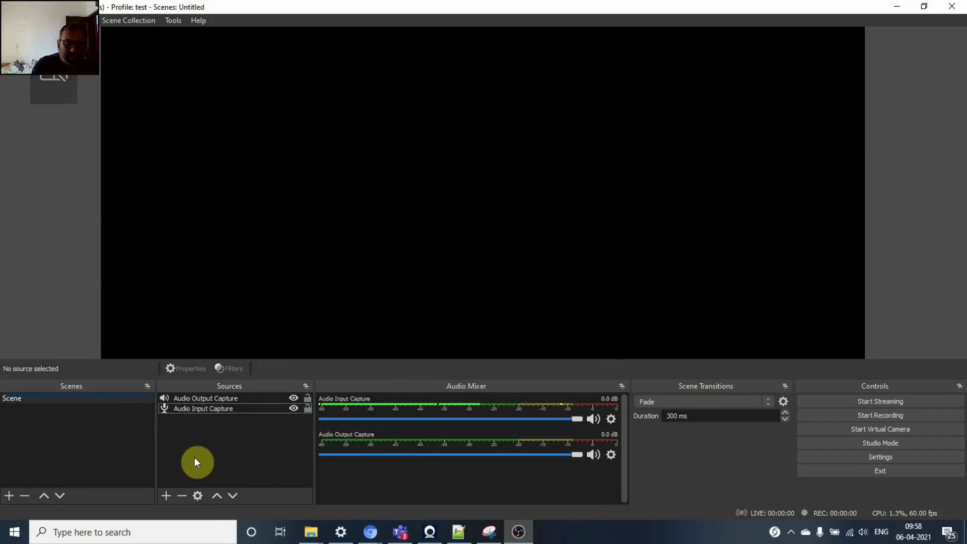
Add a new Display Capture source of Display 1 with default properties.
left_click(166, 496)
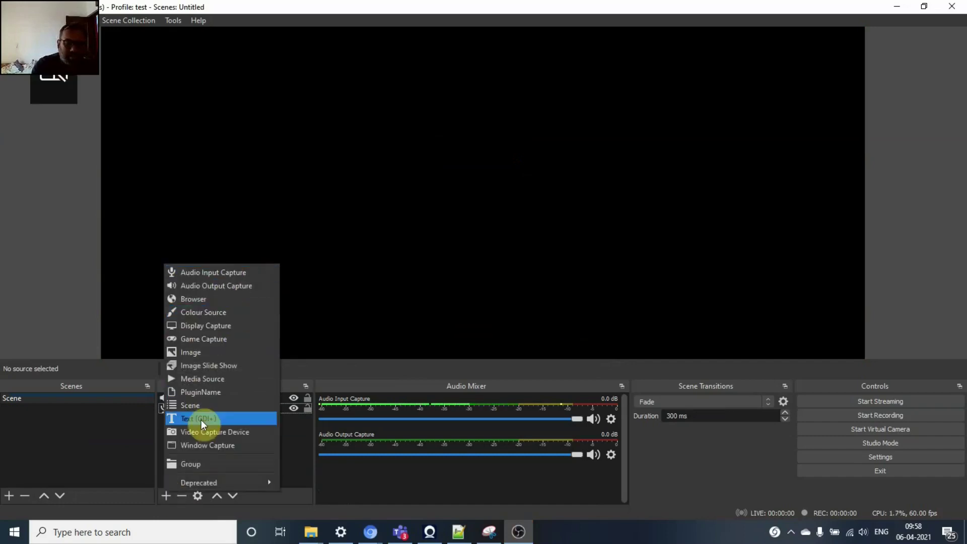
left_click(228, 327)
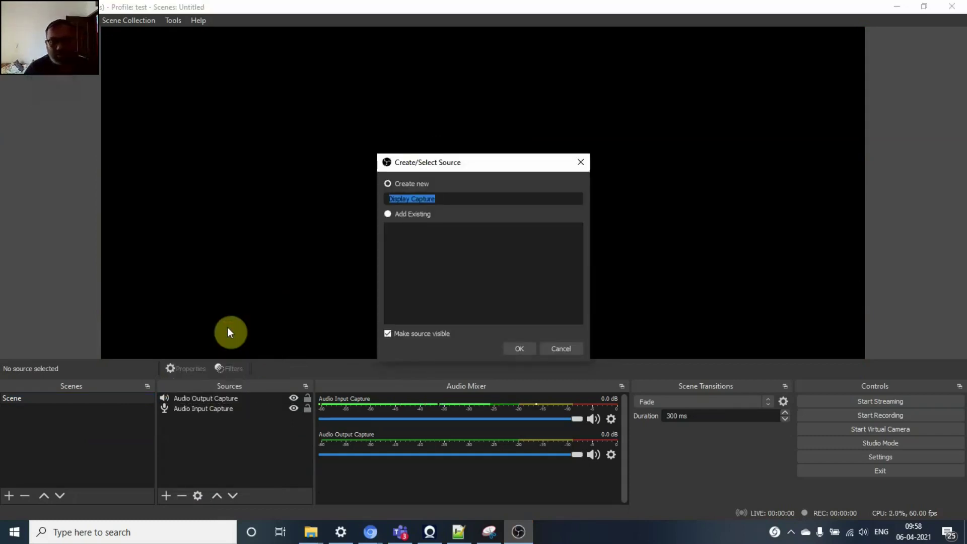
left_click(511, 347)
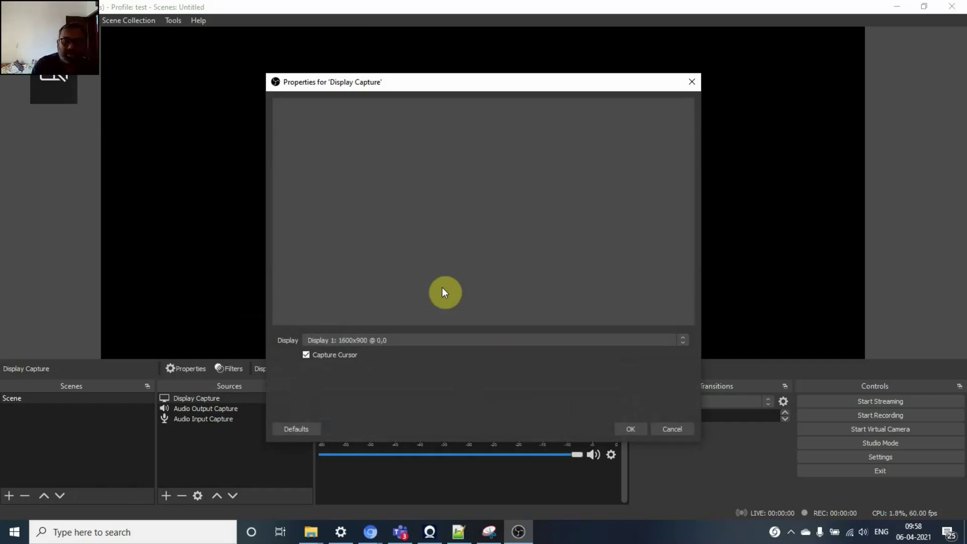
left_click(624, 435)
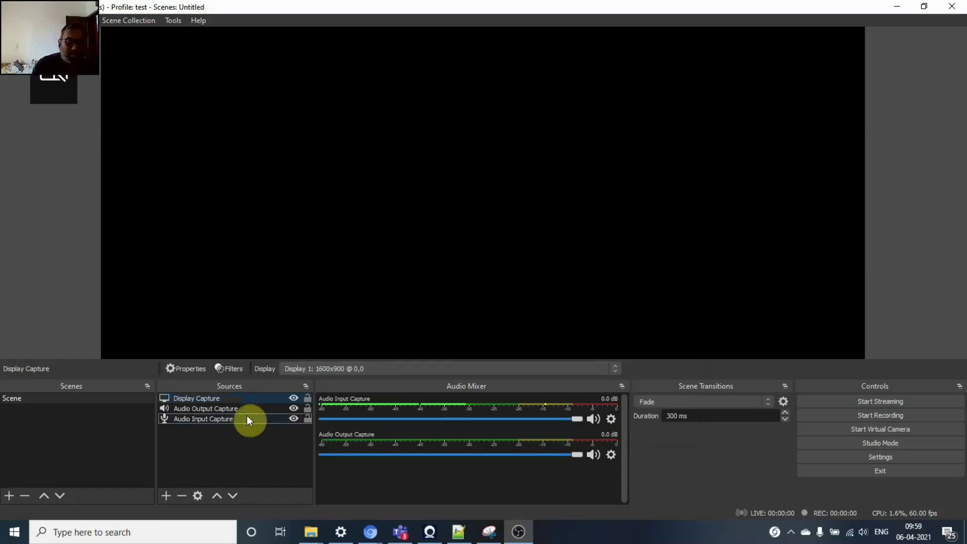
Change the Display Capture source's stacking order from its context menu.
left_click(300, 187)
left_click(170, 401)
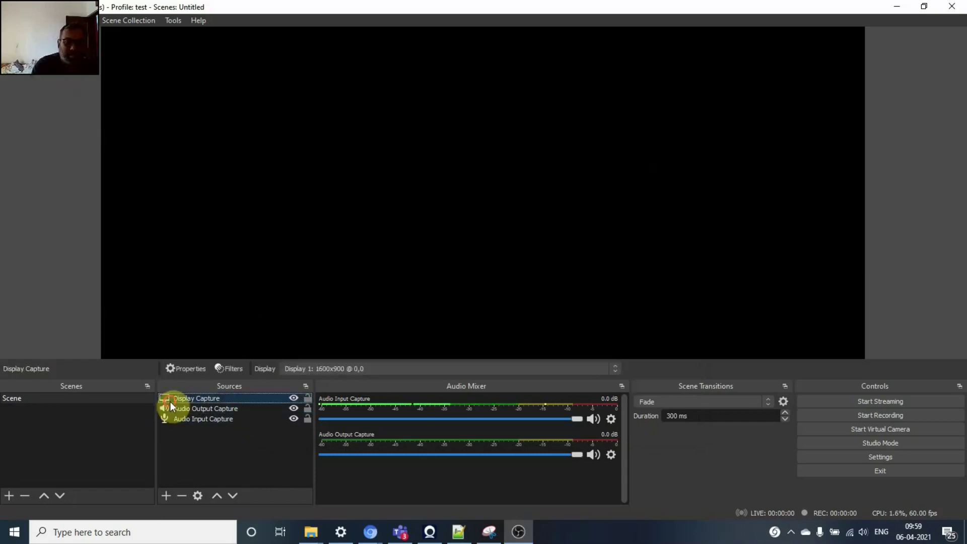
left_click(243, 213)
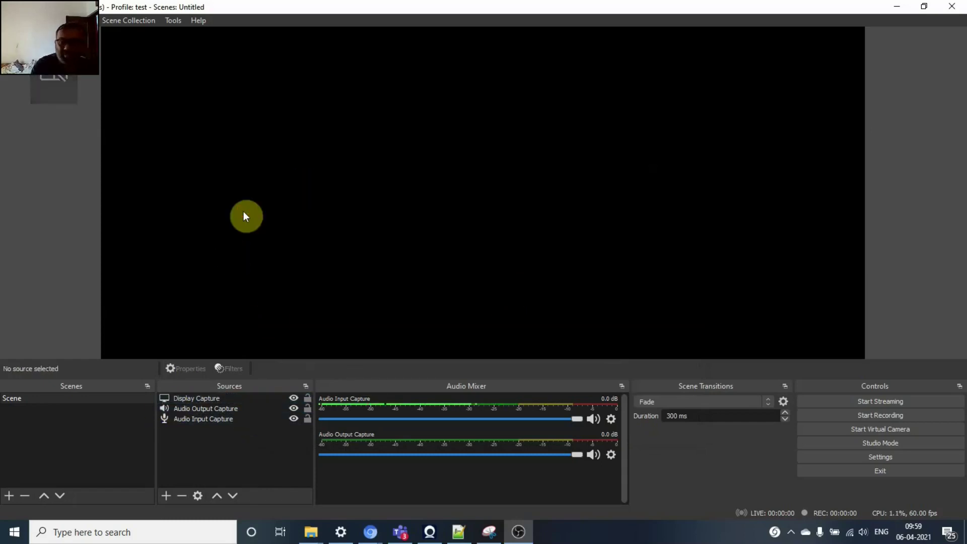
left_click(237, 399)
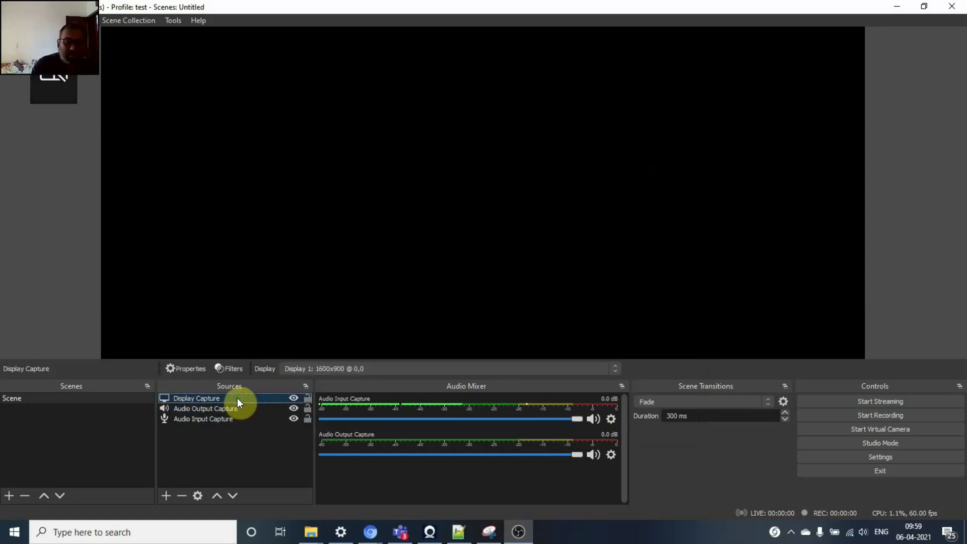
right_click(237, 398)
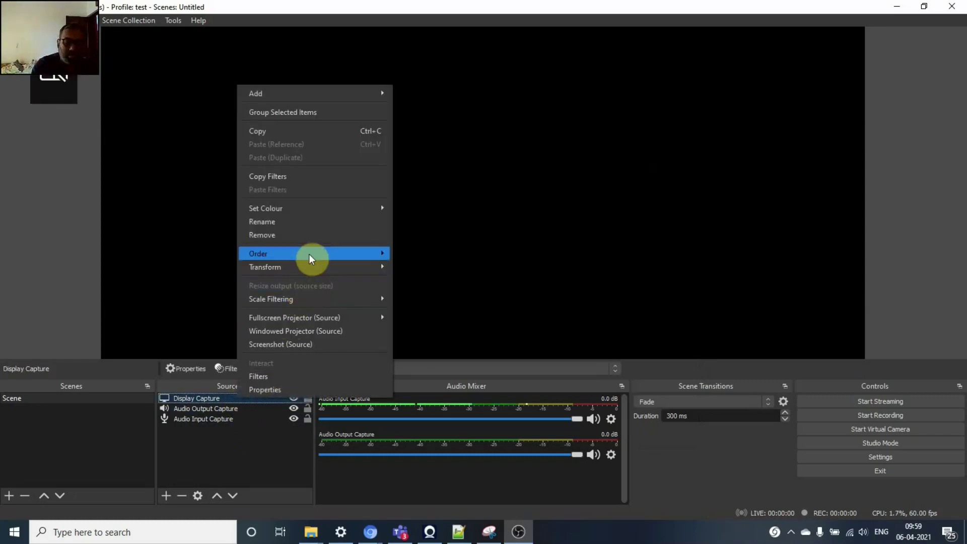
mouse_move(258, 254)
left_click(429, 285)
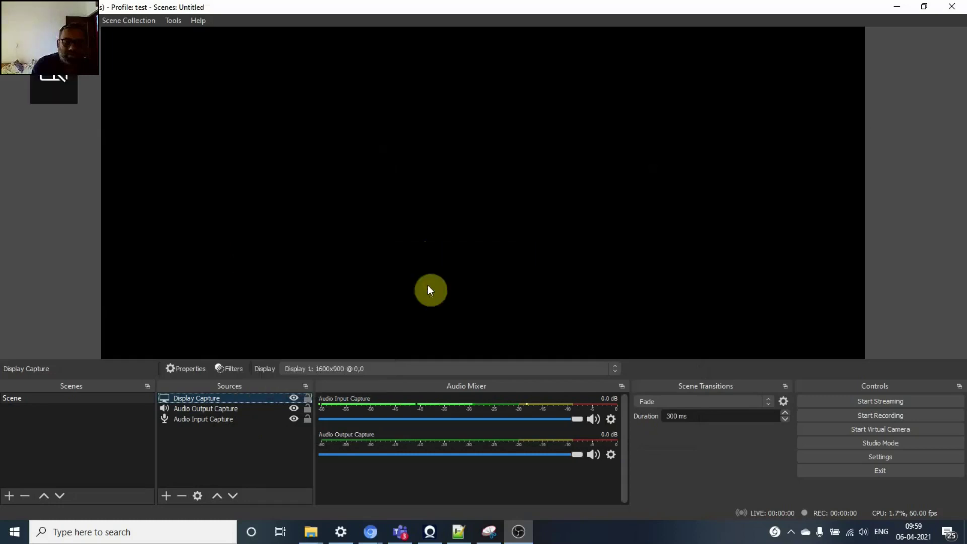
left_click(391, 225)
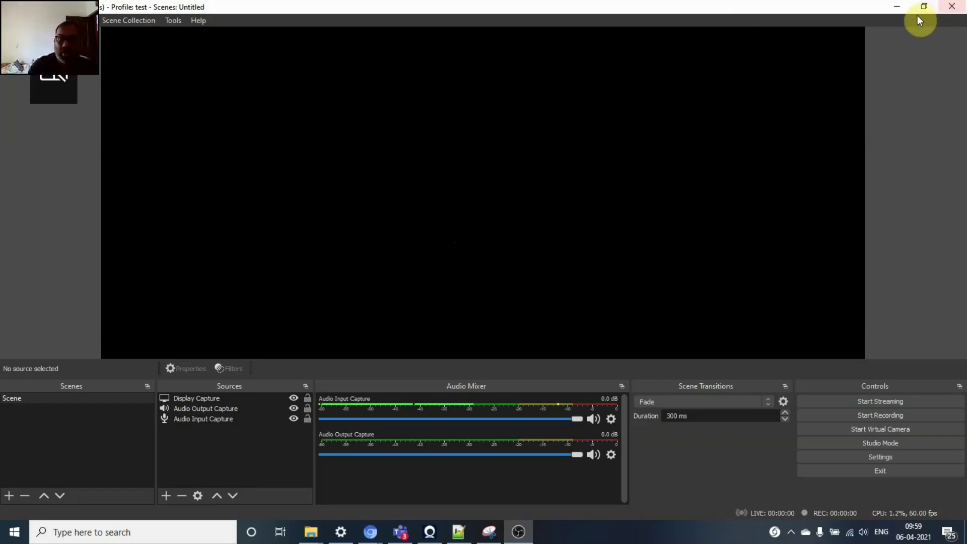
Minimise OBS and open Display settings from the desktop context menu.
left_click(896, 7)
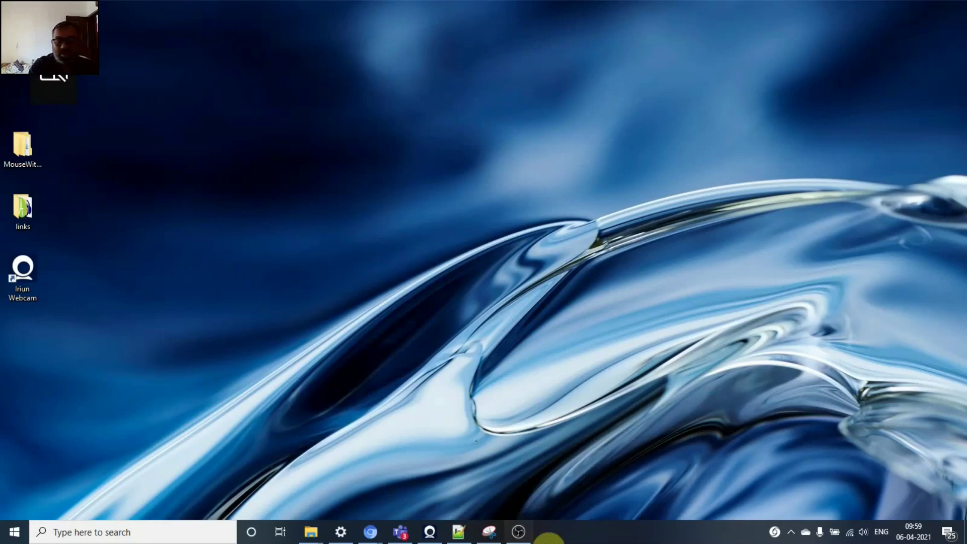
left_click(515, 534)
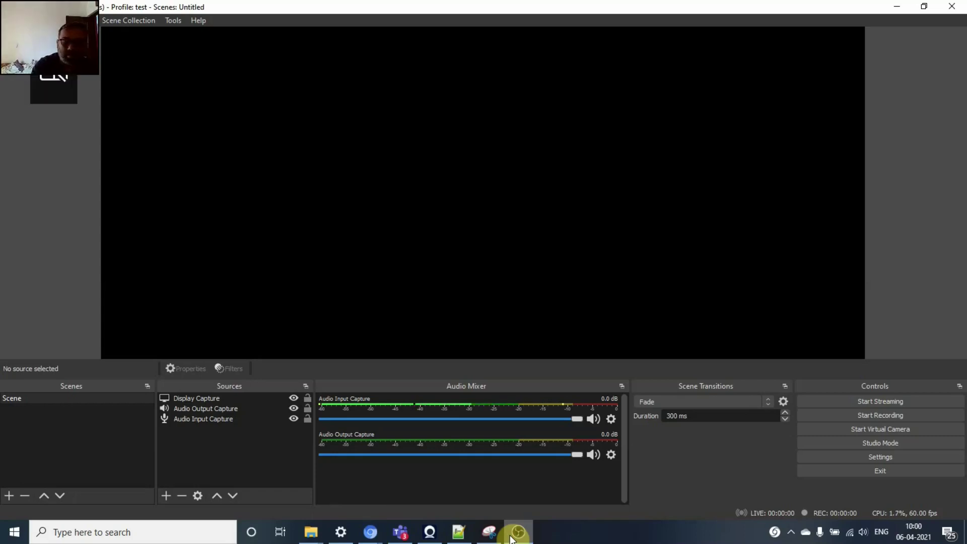
left_click(514, 535)
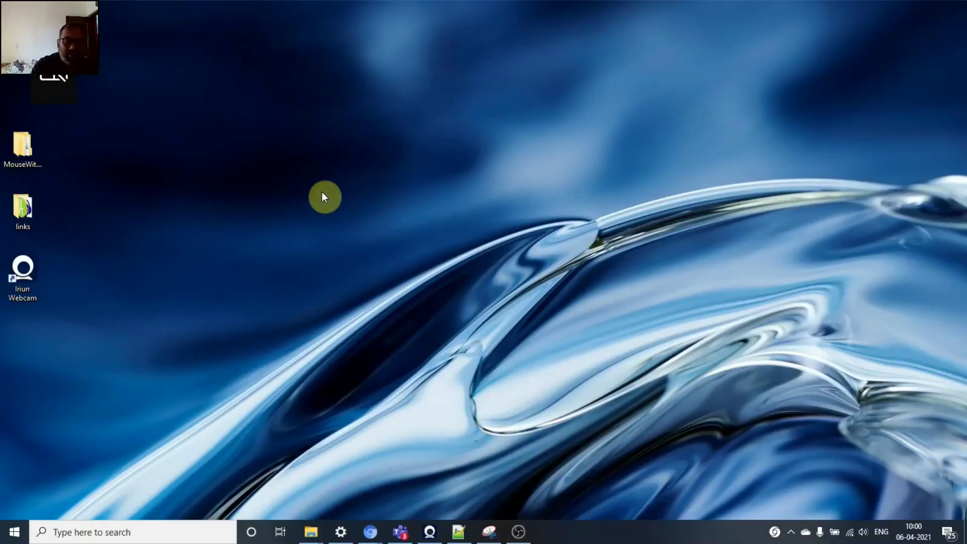
right_click(323, 198)
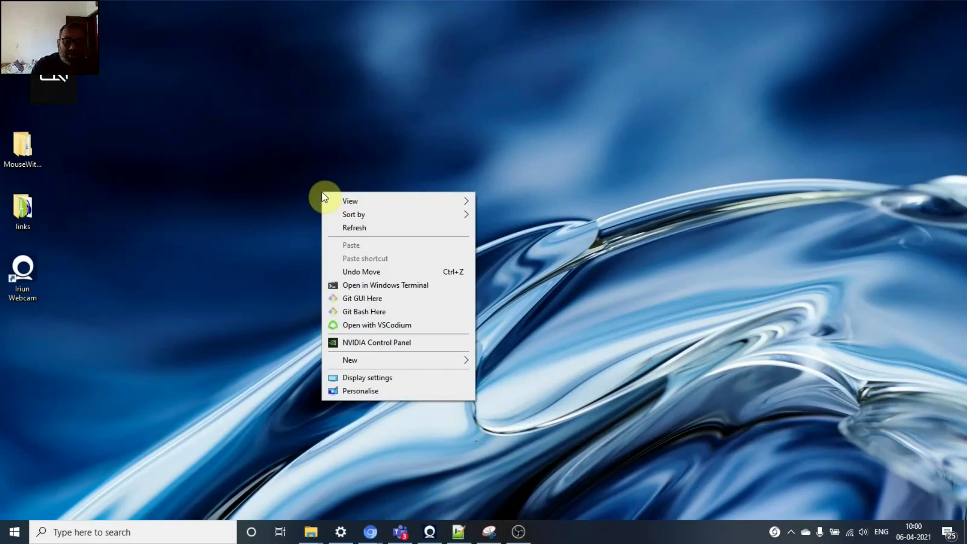
left_click(365, 377)
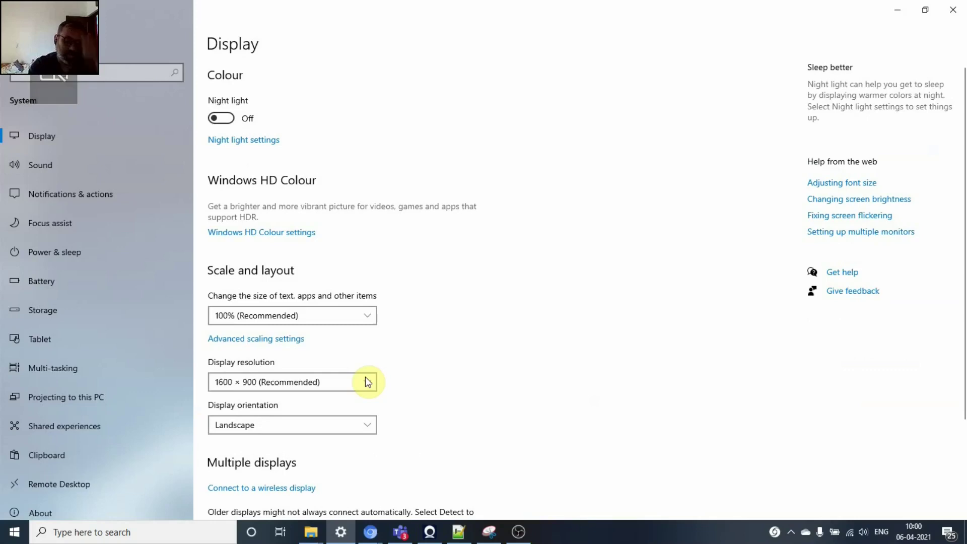
scroll(435, 321, "down", 3)
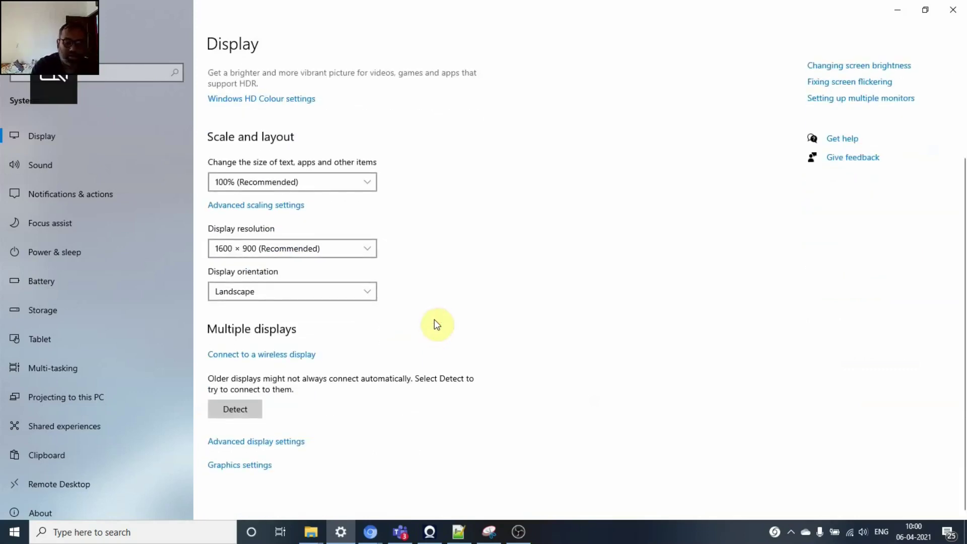
In Graphics settings, add desktop app C:\Program Files\obs-studio\bin\64bit\obs64.exe.
left_click(252, 468)
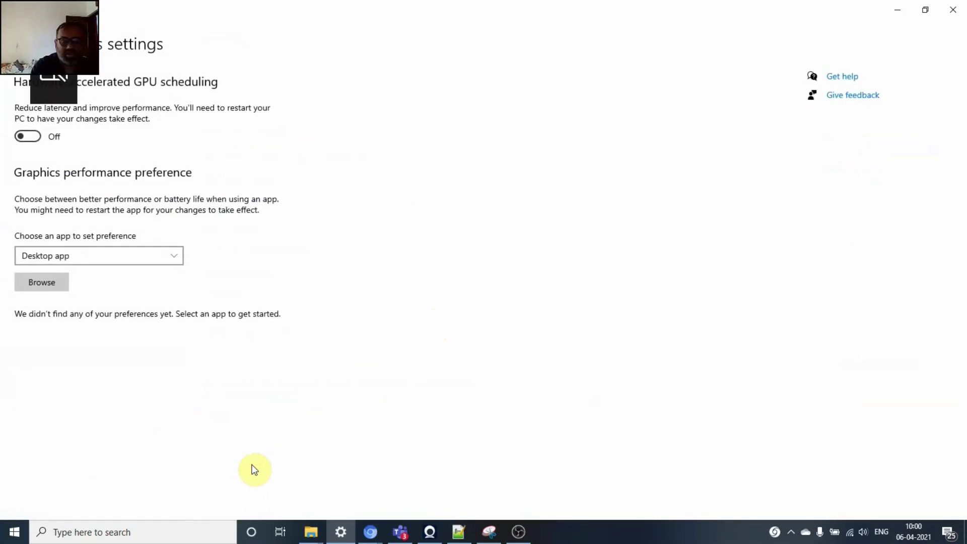
left_click(176, 256)
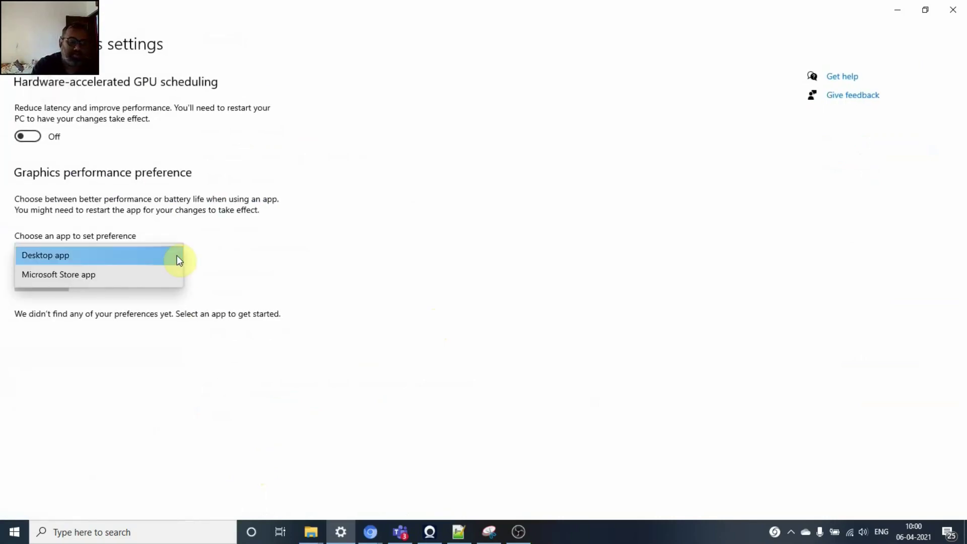
left_click(177, 256)
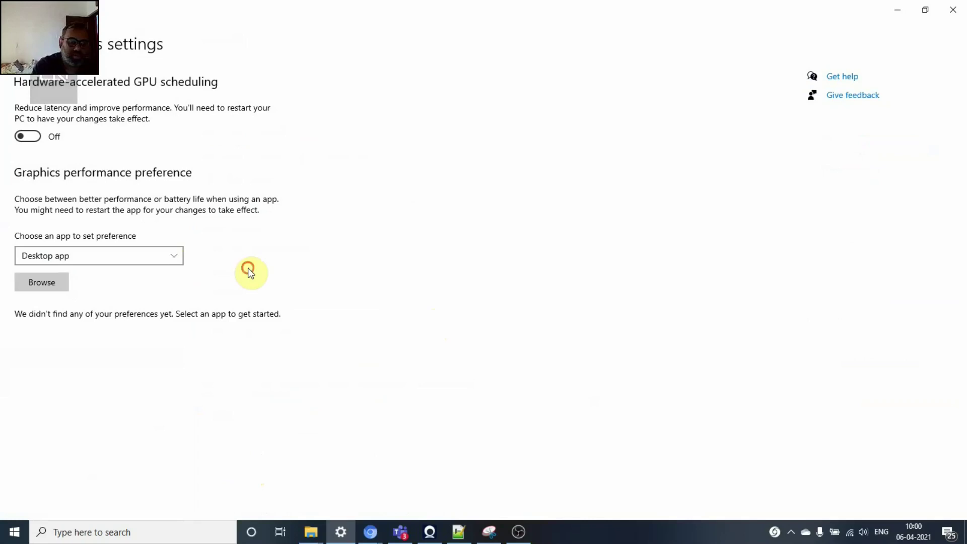
left_click(39, 282)
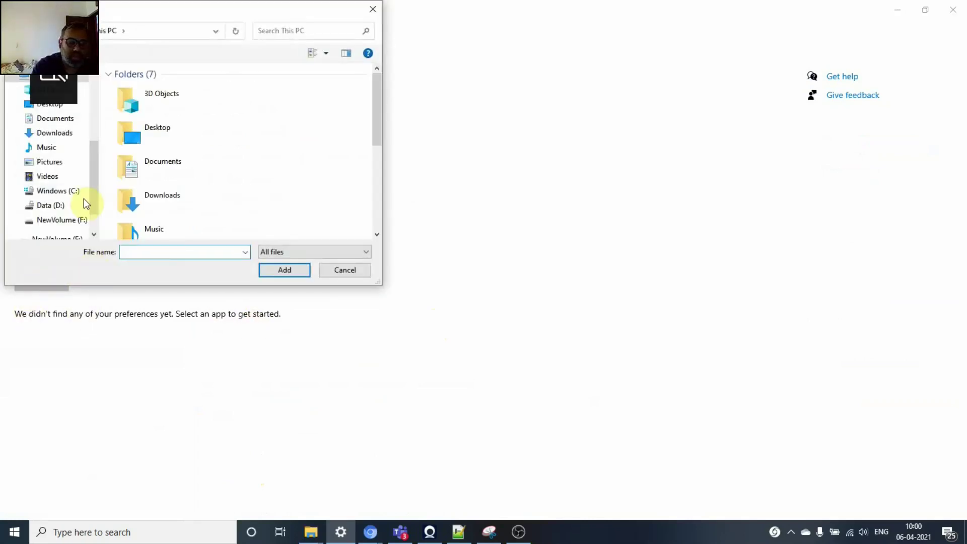
mouse_move(60, 220)
left_click(141, 295)
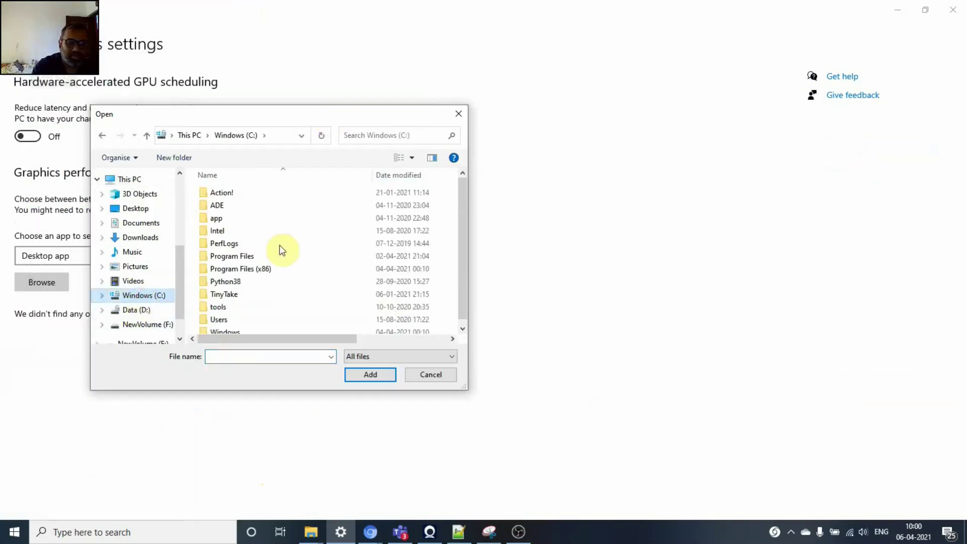
double_click(242, 258)
scroll(242, 259, "down", 2)
scroll(240, 259, "down", 3)
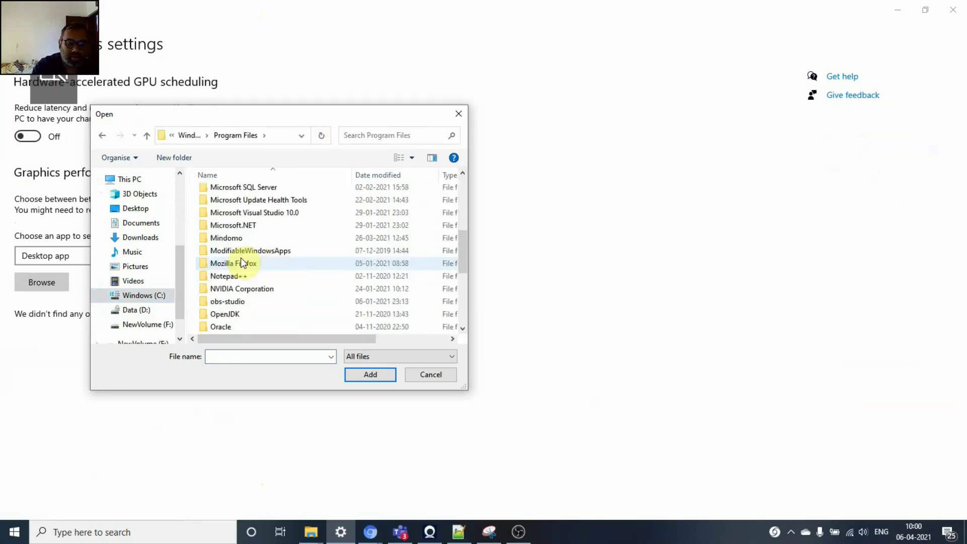
double_click(230, 301)
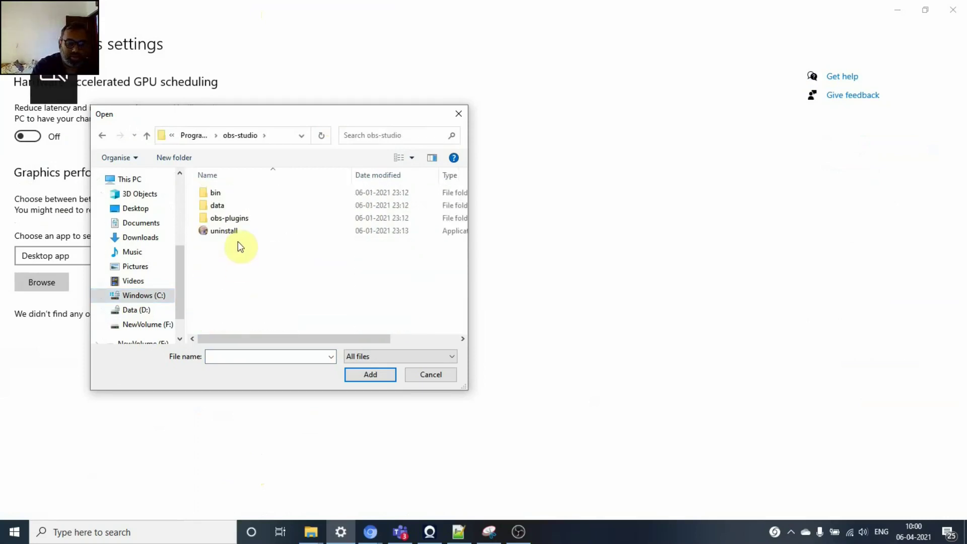
double_click(234, 193)
double_click(235, 192)
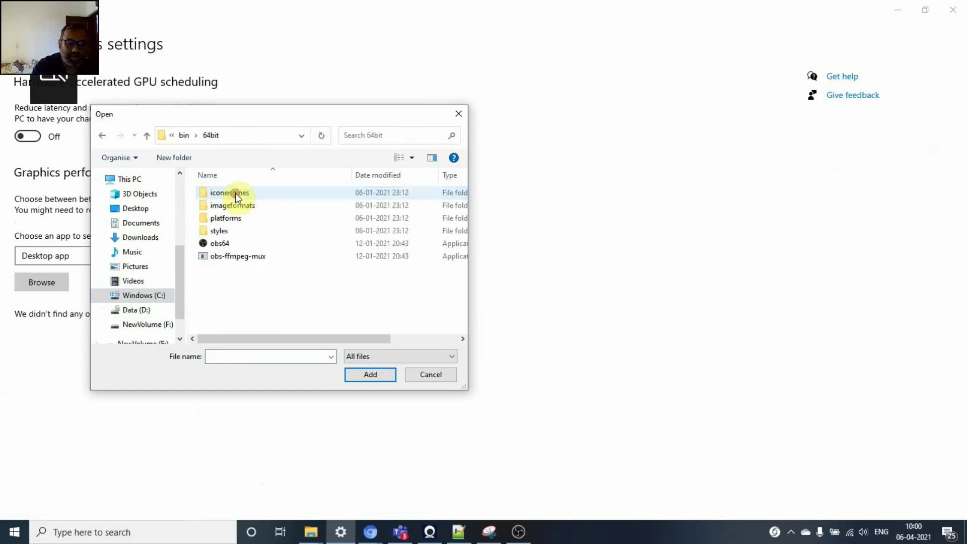
double_click(219, 245)
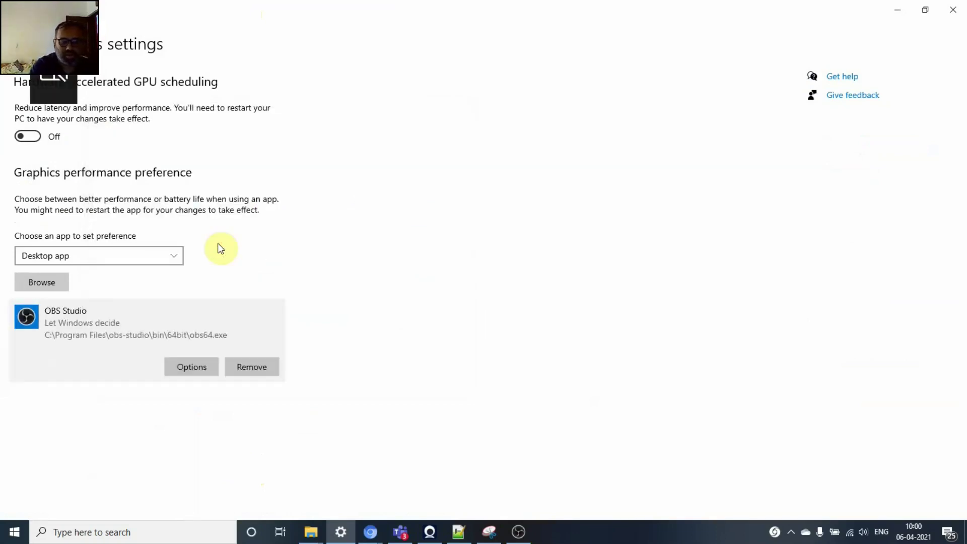
Set OBS Studio's graphics preference to Power saving (Intel UHD Graphics) and save.
left_click(190, 366)
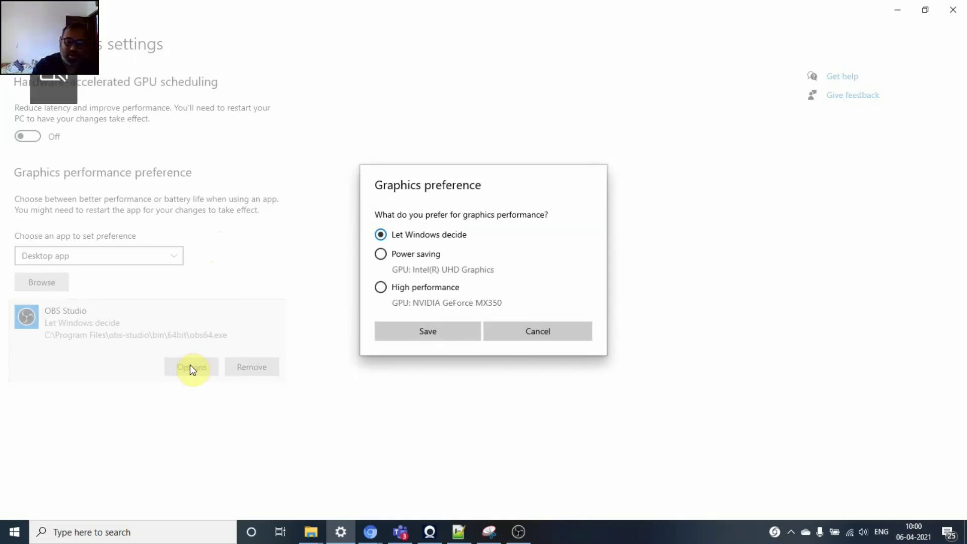
left_click(381, 253)
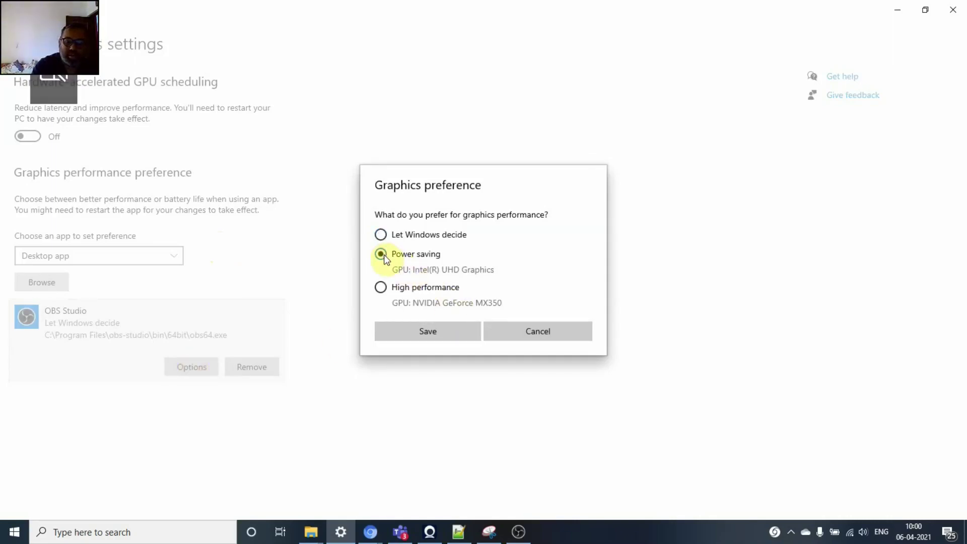
left_click(416, 331)
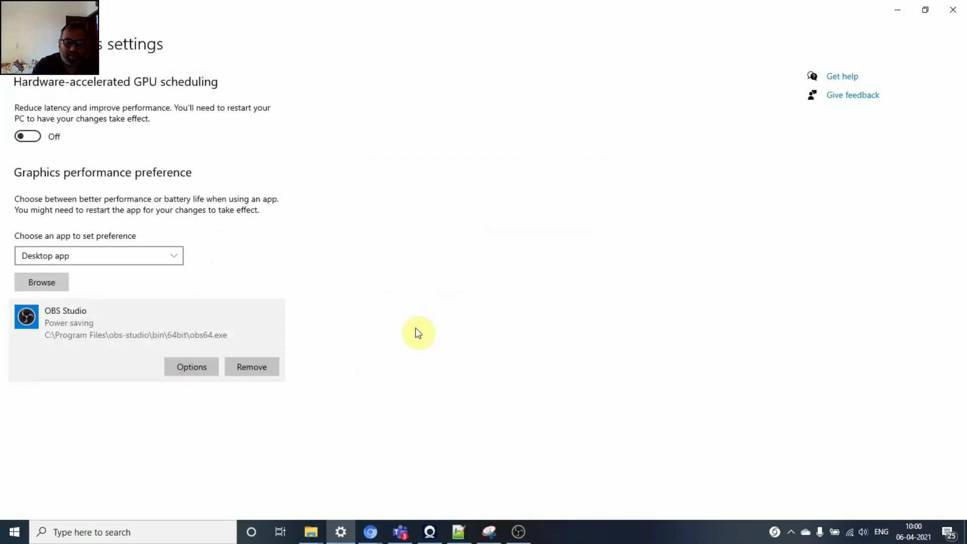
Back in OBS, delete the existing Display Capture source.
left_click(518, 532)
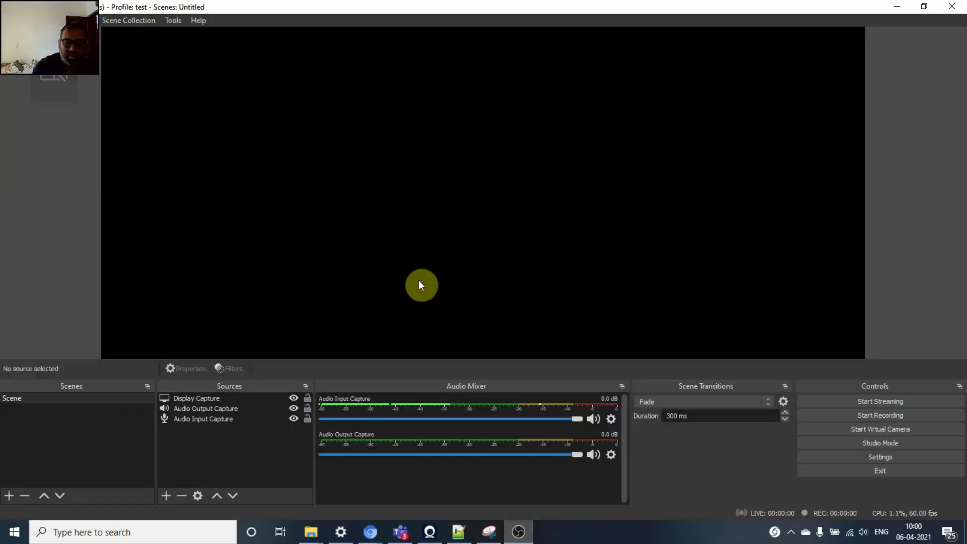
left_click(227, 400)
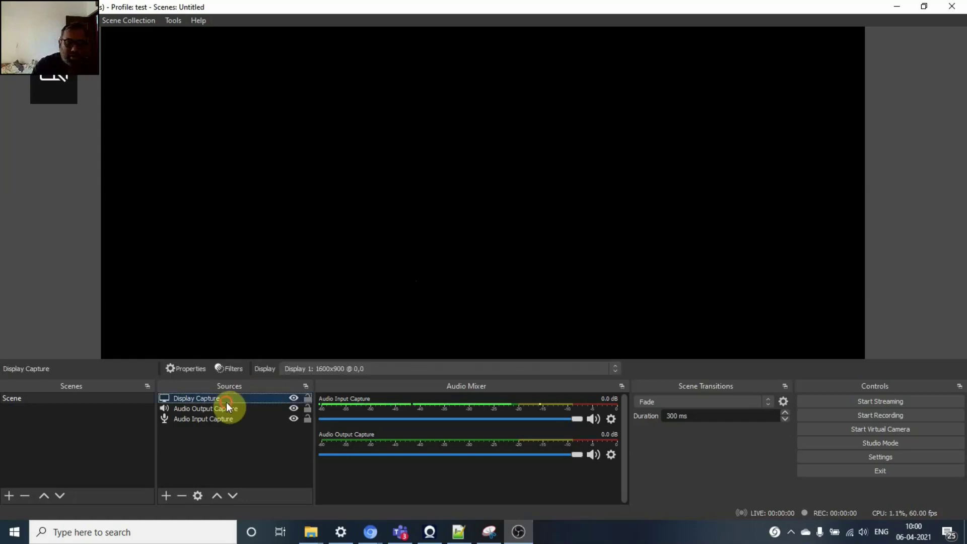
left_click(182, 496)
left_click(519, 285)
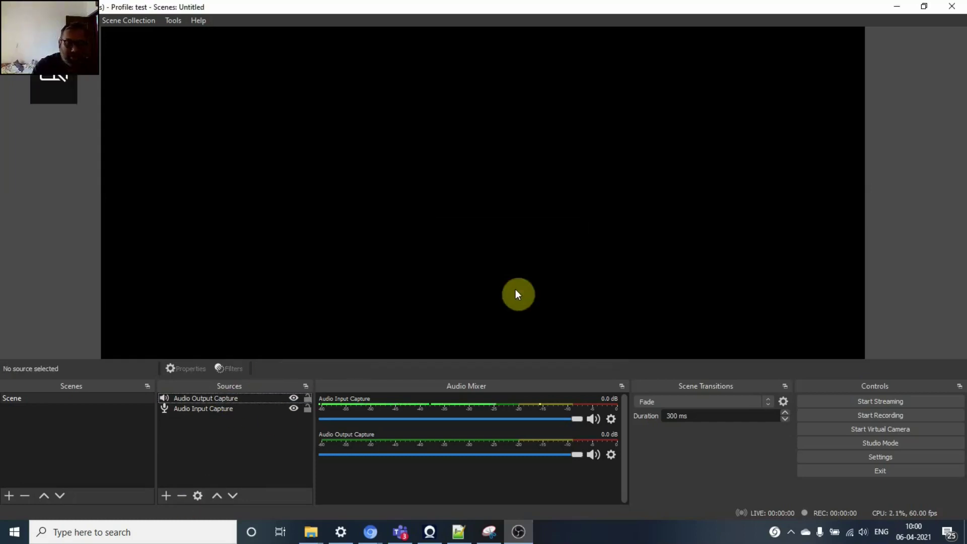
Add a fresh Display Capture source, accepting its default properties.
left_click(166, 495)
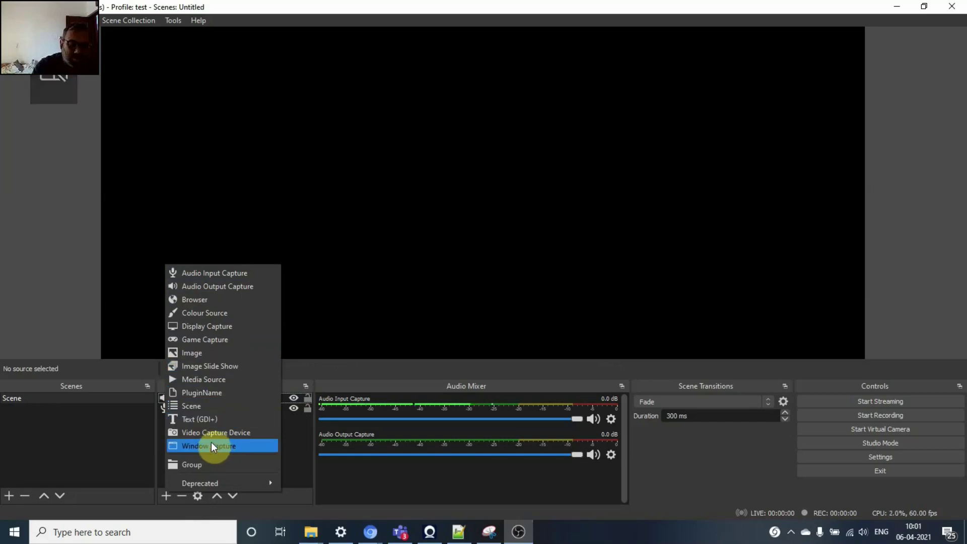
left_click(217, 329)
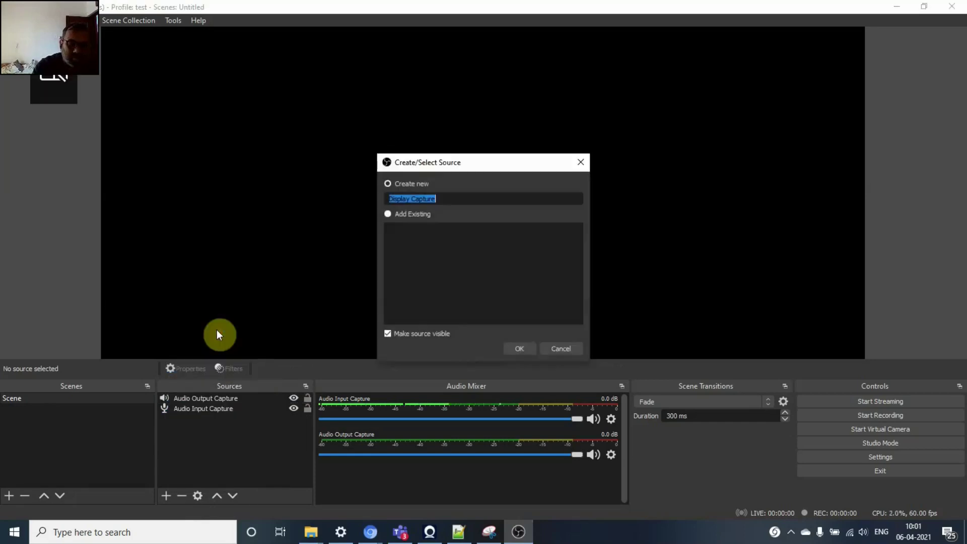
left_click(516, 350)
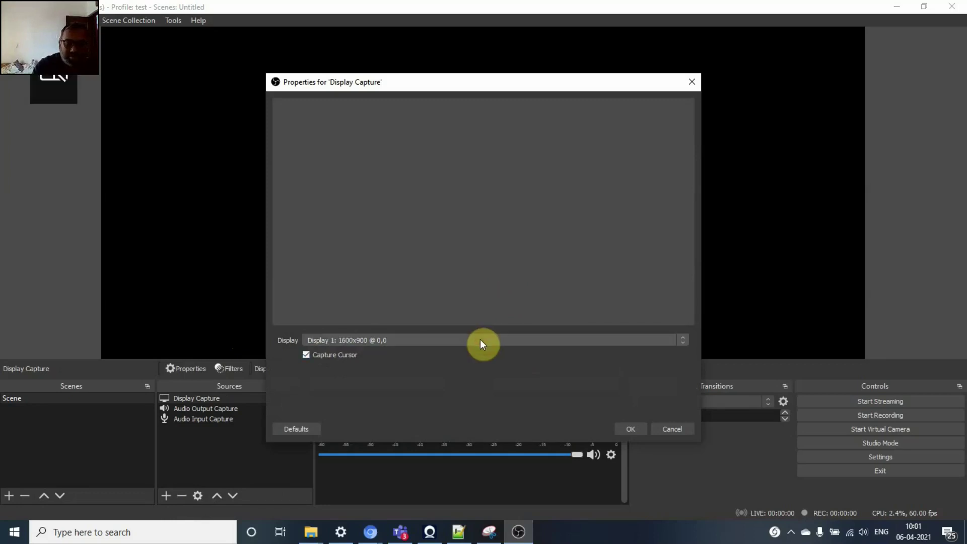
left_click(628, 429)
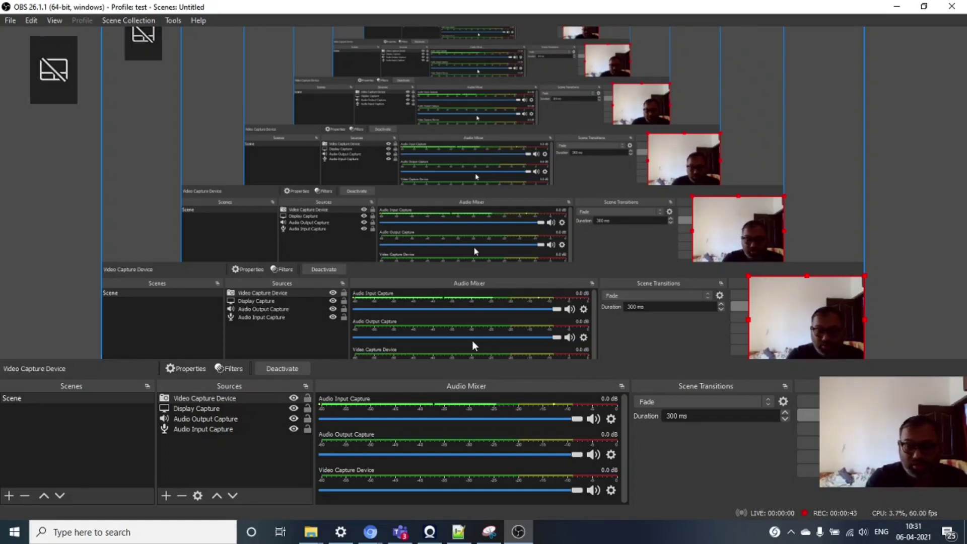
mouse_move(311, 532)
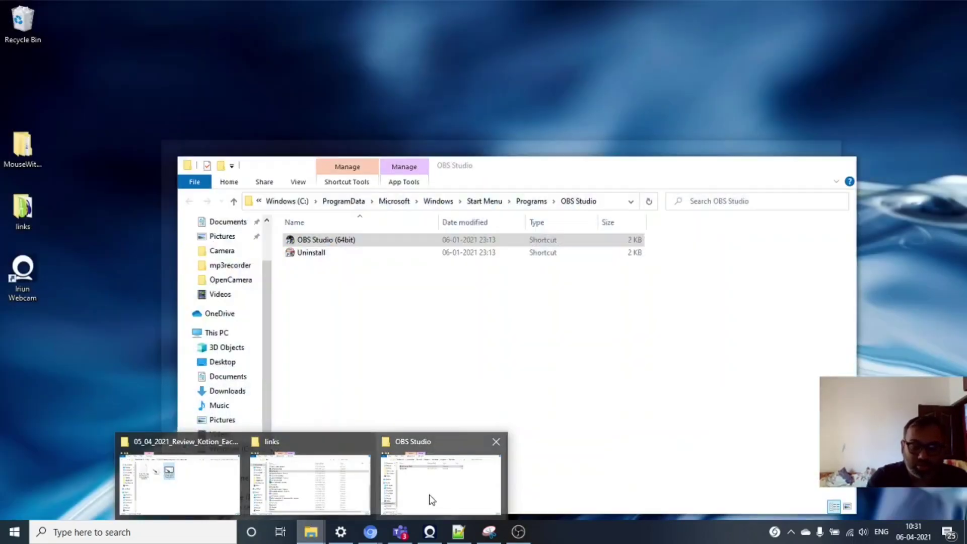
Open the Properties of the OBS Studio (64bit) shortcut in File Explorer.
left_click(430, 493)
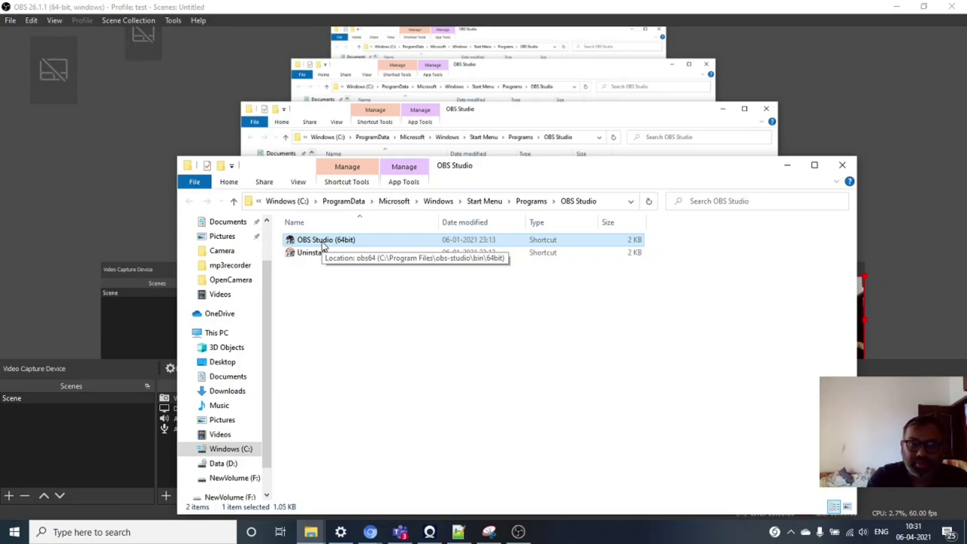
left_click(894, 10)
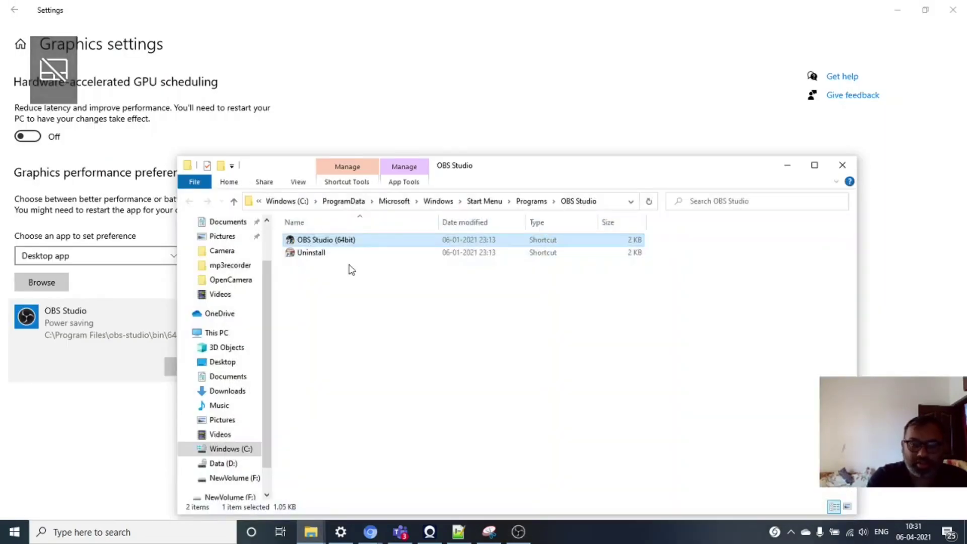
double_click(360, 241)
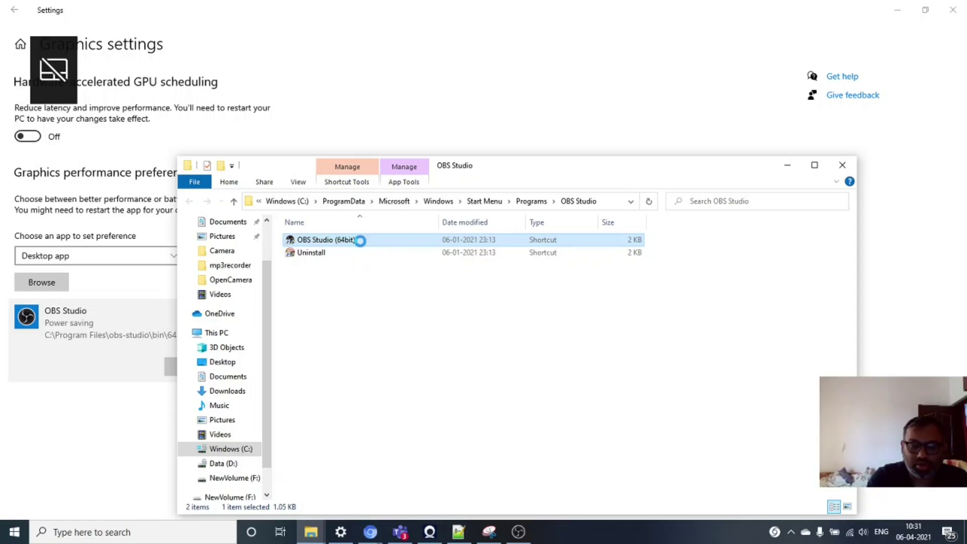
right_click(360, 239)
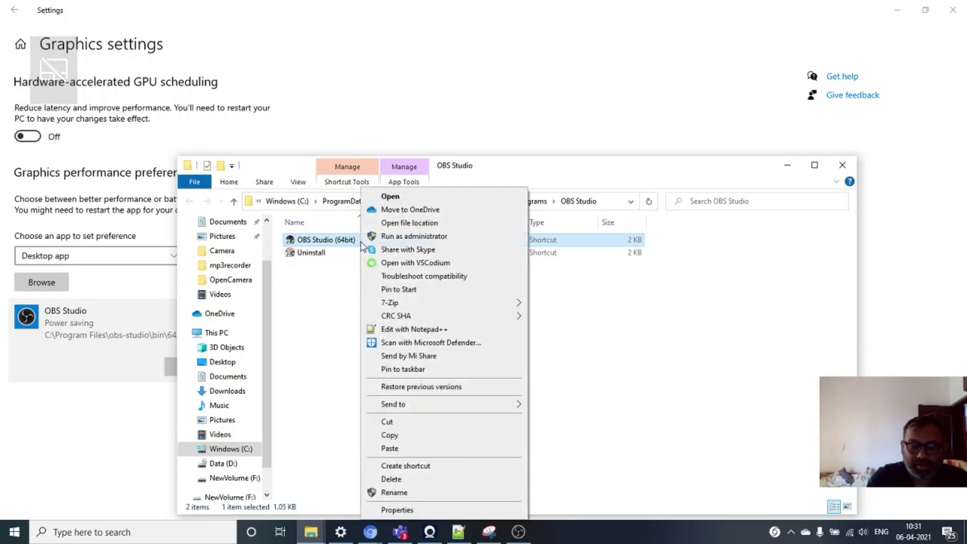
left_click(396, 510)
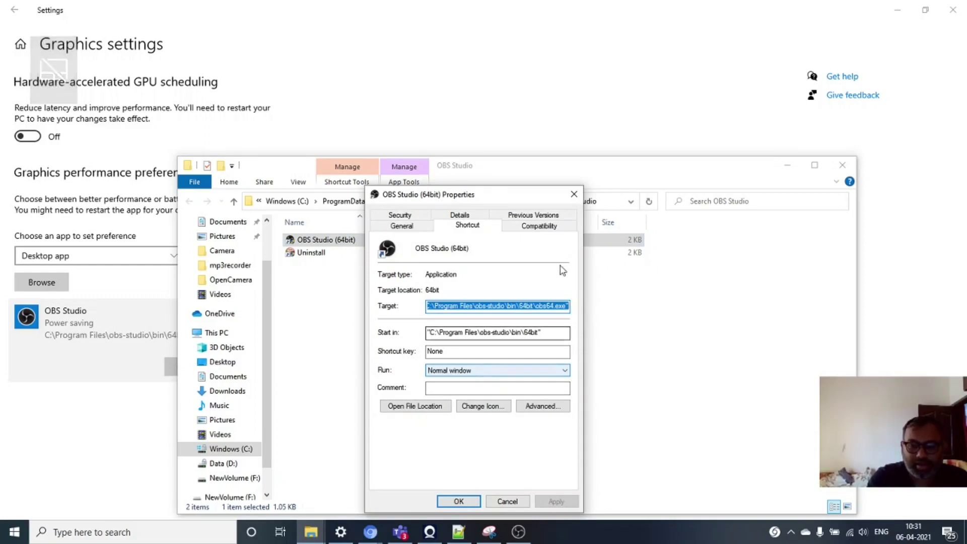
Enable Run as administrator for all users under Compatibility and confirm.
left_click(551, 226)
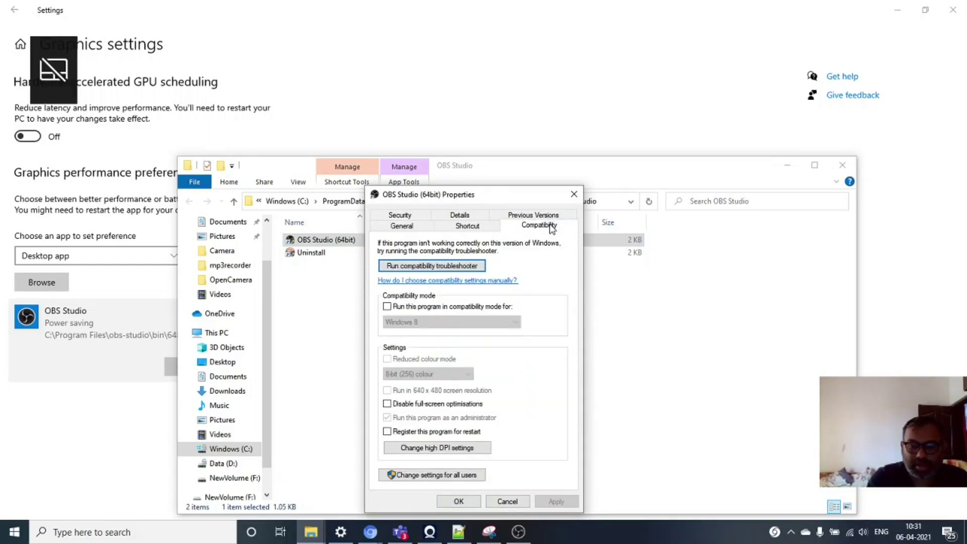
left_click(412, 481)
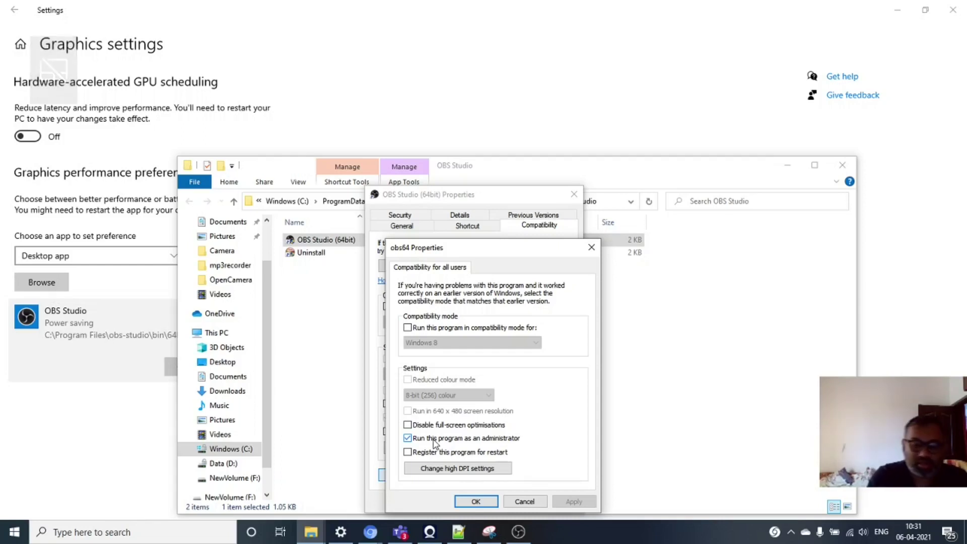
left_click(460, 506)
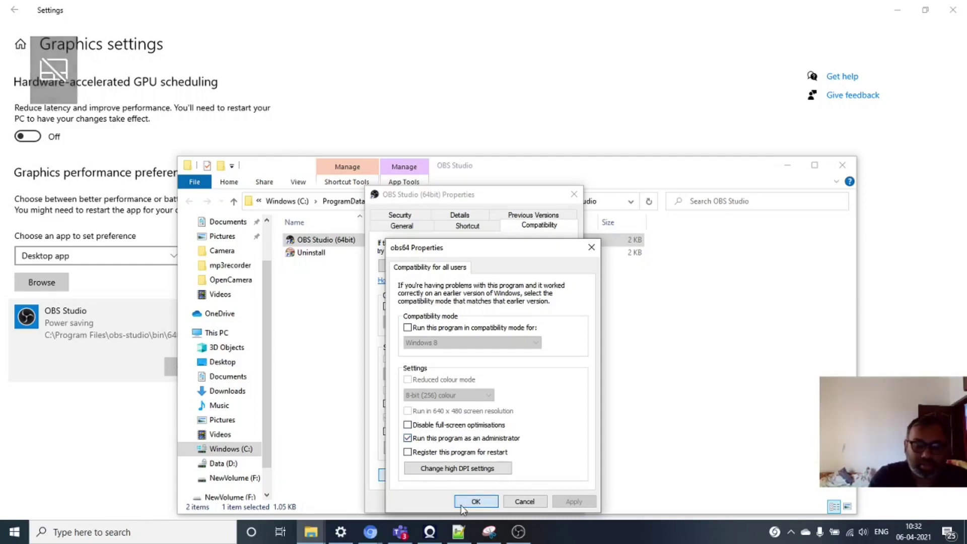
left_click(461, 504)
left_click(467, 503)
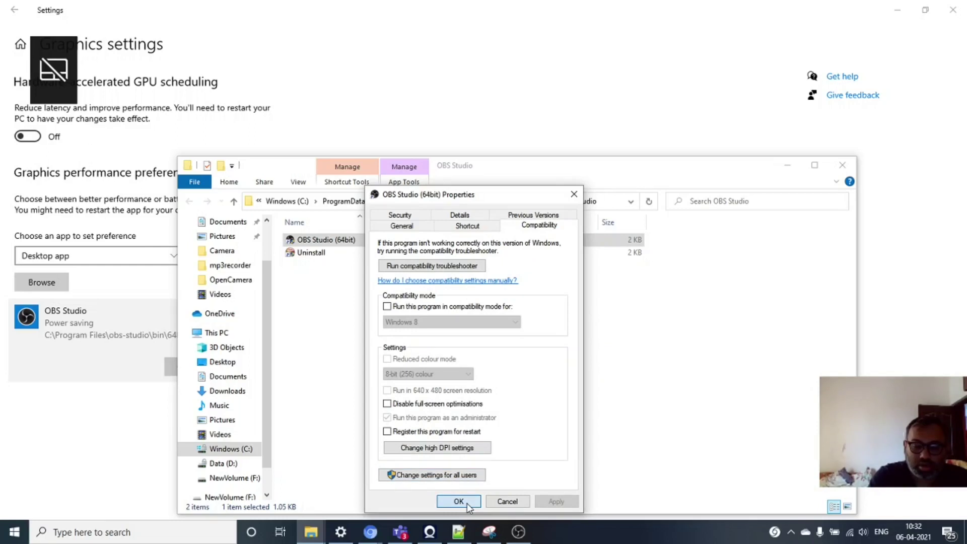
left_click(461, 503)
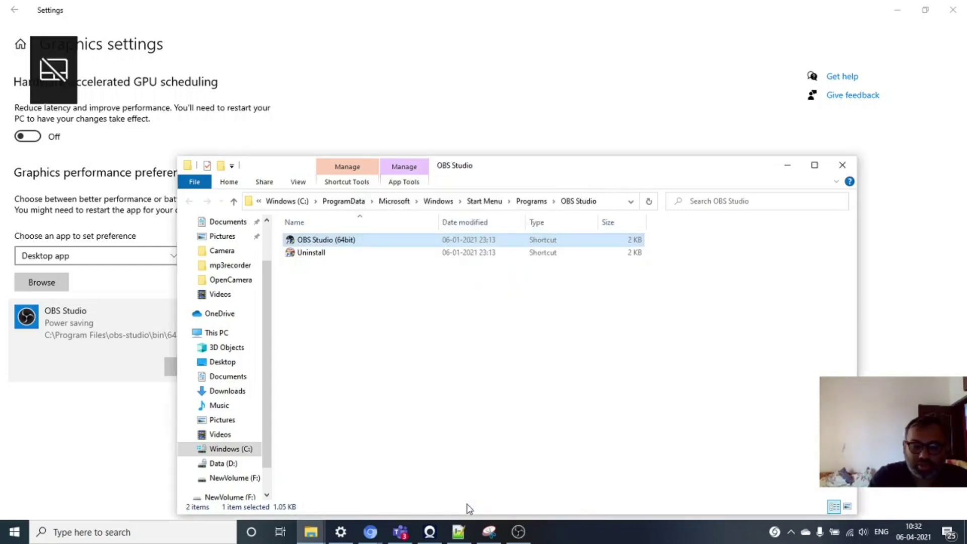
Close Settings and reopen Graphics settings from the desktop's Display settings.
left_click(788, 167)
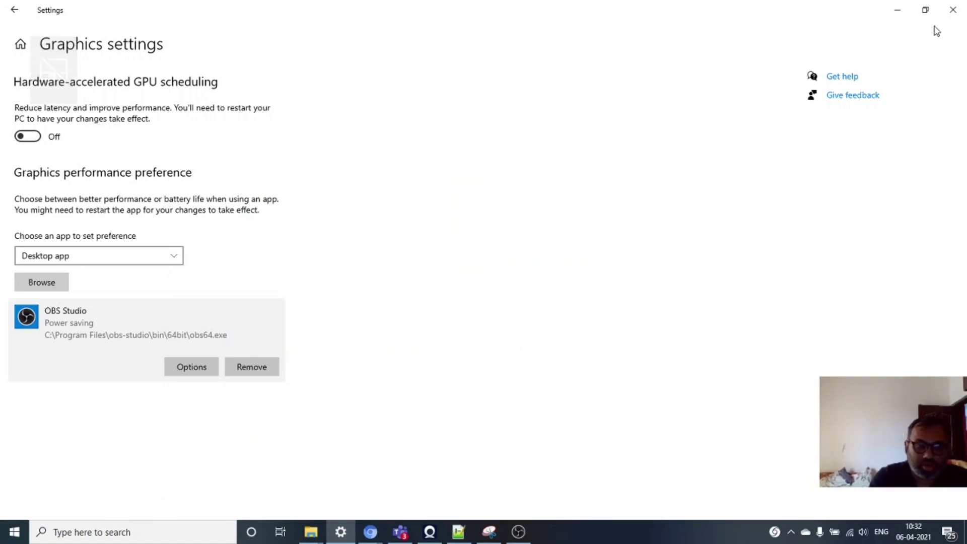
left_click(952, 9)
right_click(75, 349)
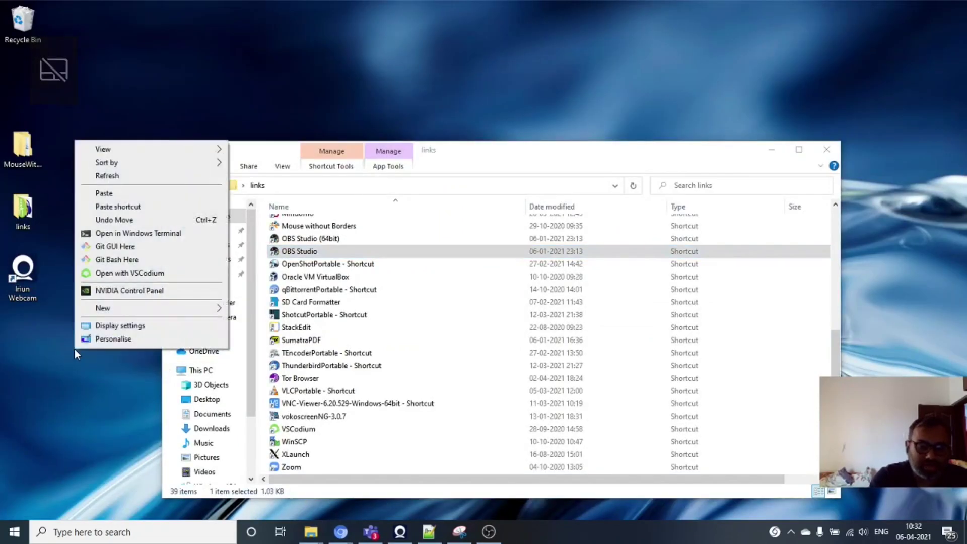
left_click(100, 330)
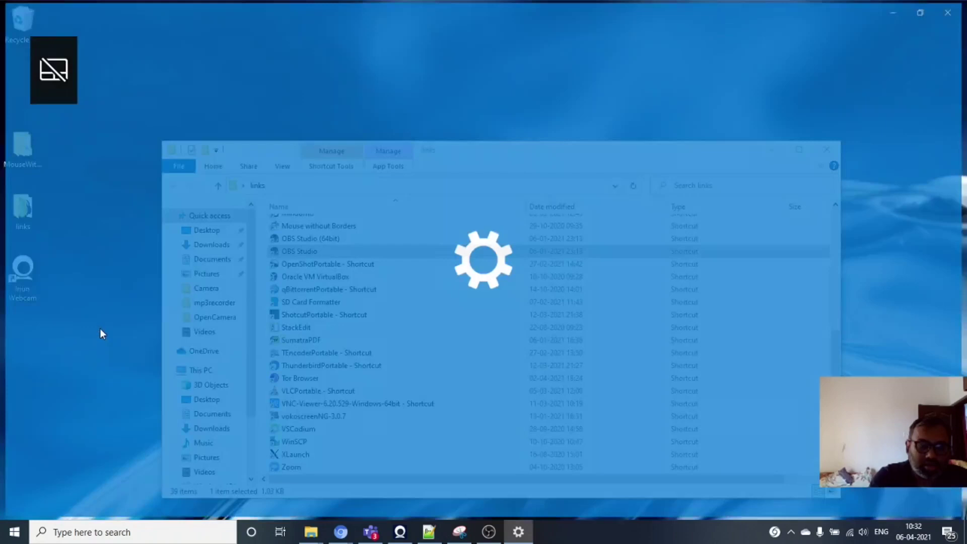
scroll(413, 409, "down", 2)
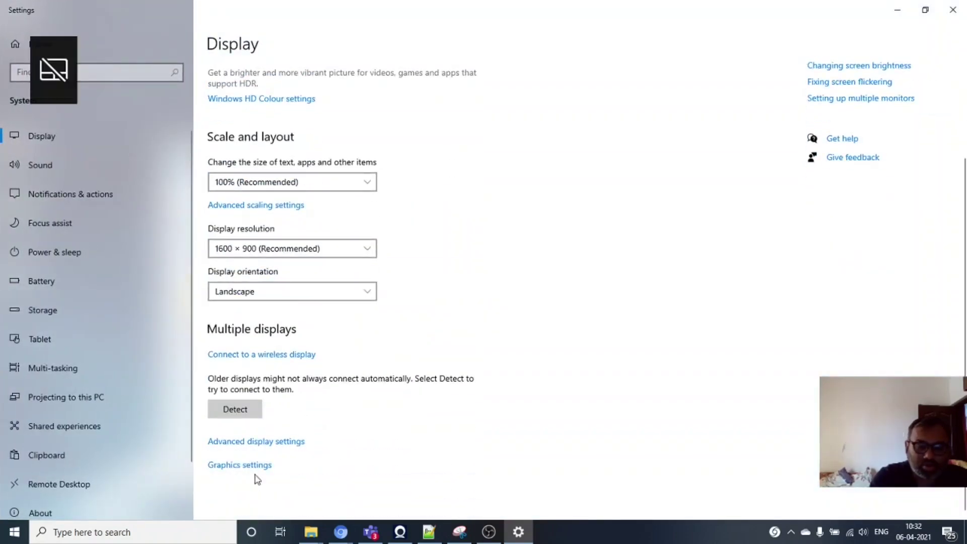
left_click(249, 473)
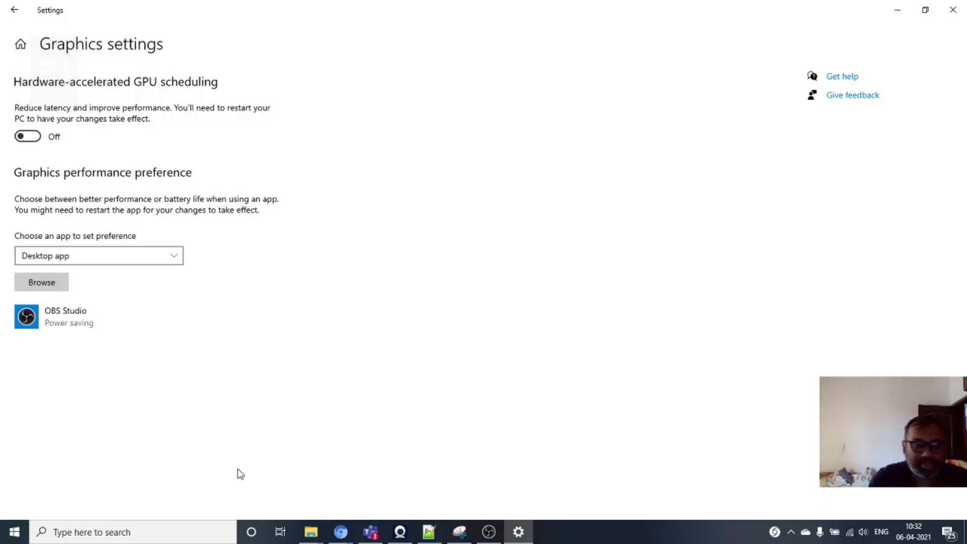
Keep Desktop app, cancel browsing for obs64, and expand the OBS Studio entry.
left_click(142, 256)
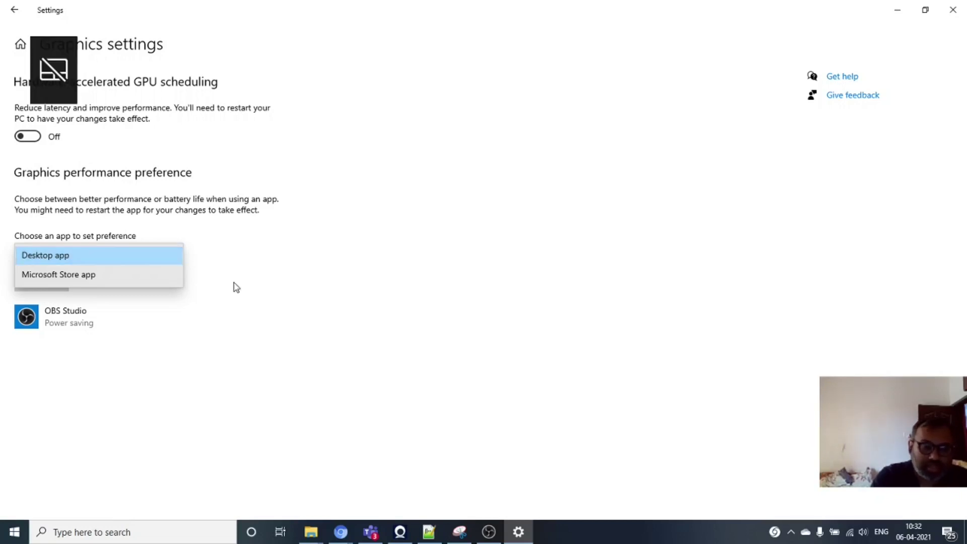
left_click(254, 293)
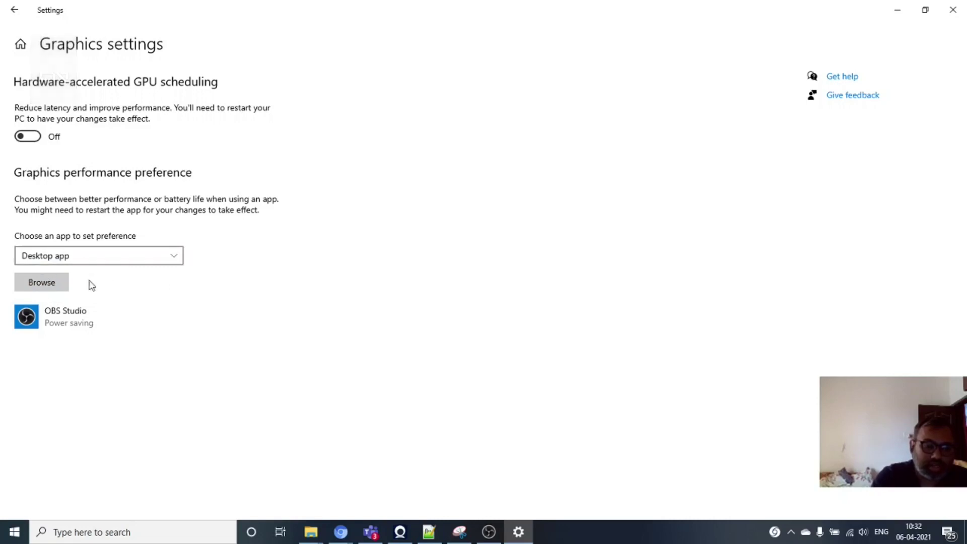
left_click(48, 286)
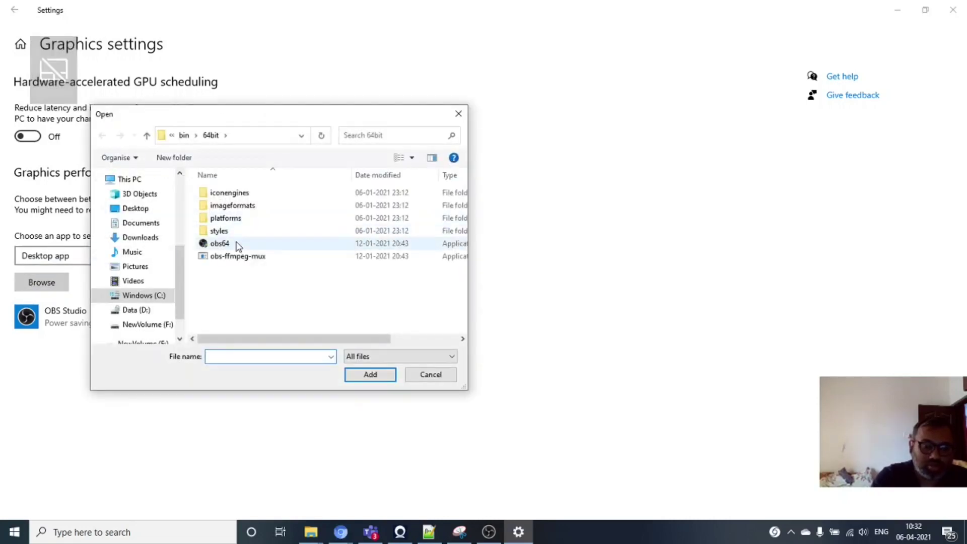
left_click(237, 244)
left_click(420, 381)
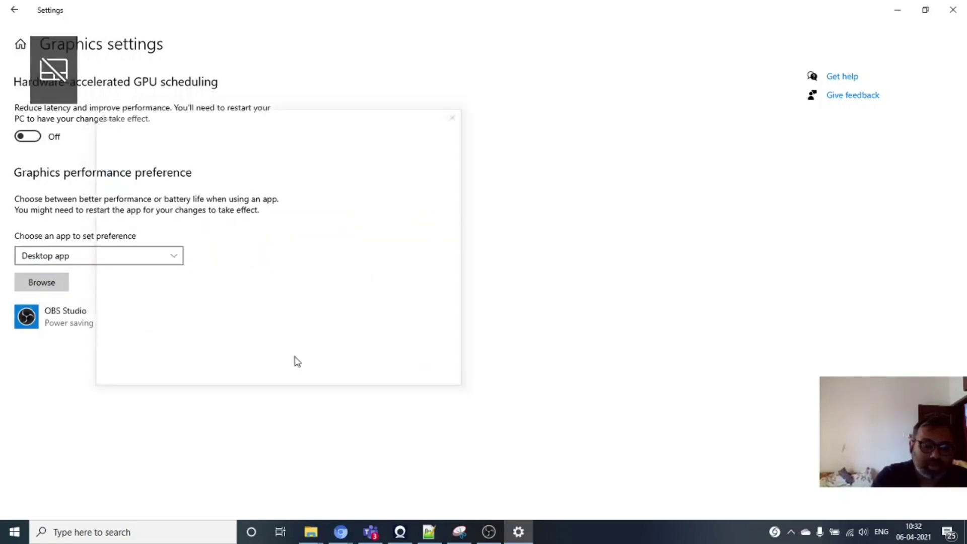
left_click(52, 322)
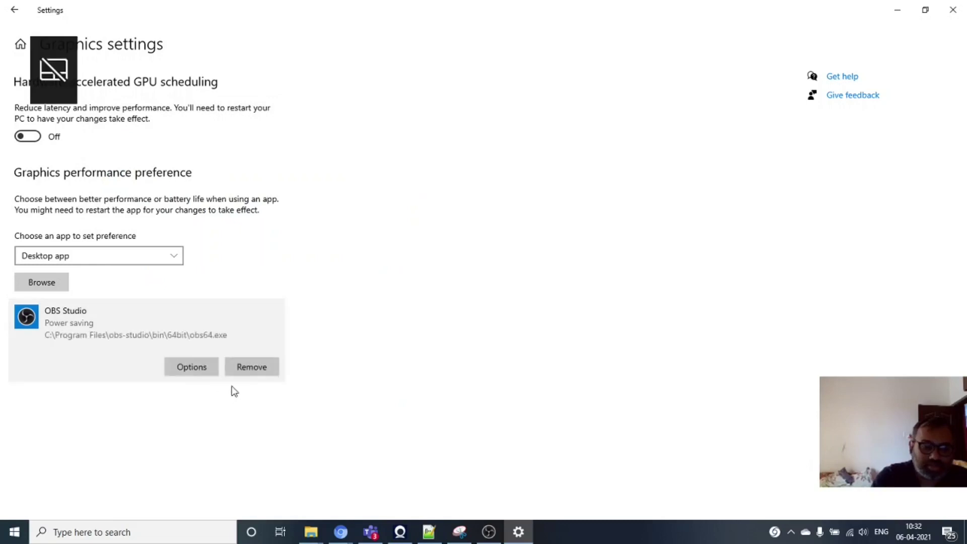
left_click(210, 371)
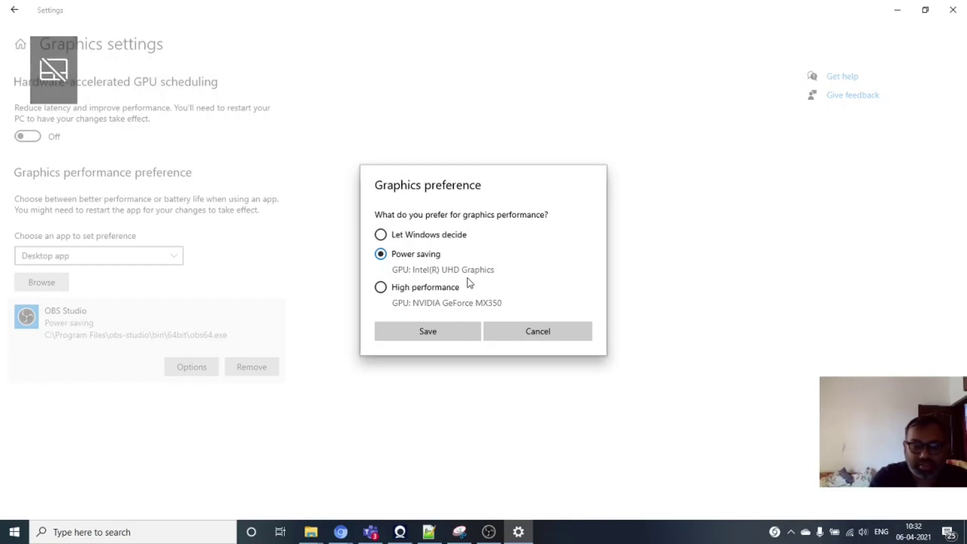
left_click(550, 336)
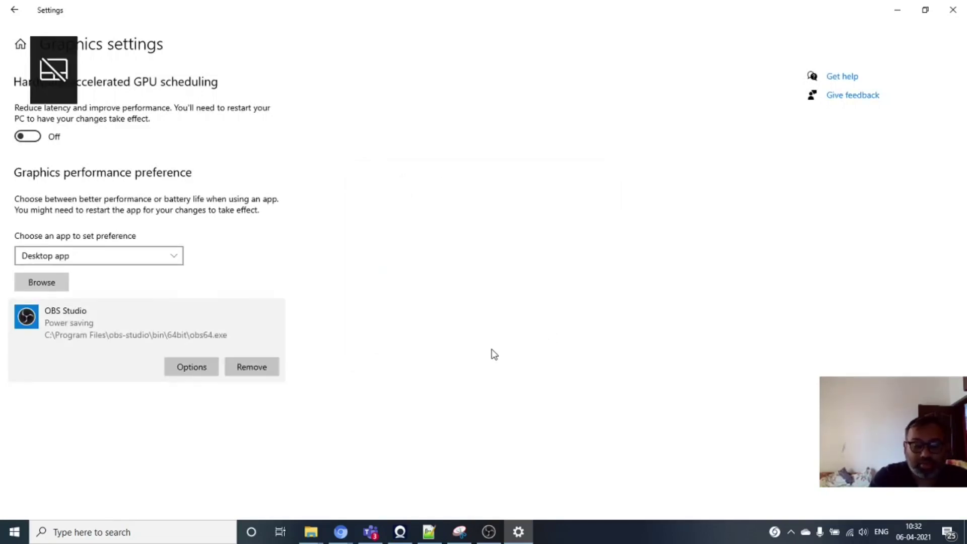
Launch NVIDIA Control Panel from the tray icon, then maximise and restore it.
left_click(138, 532)
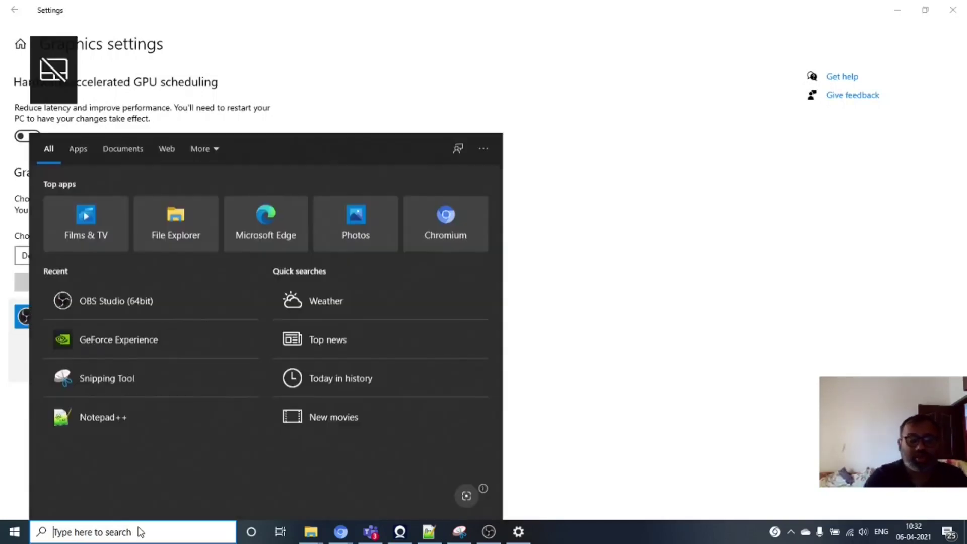
left_click(139, 532)
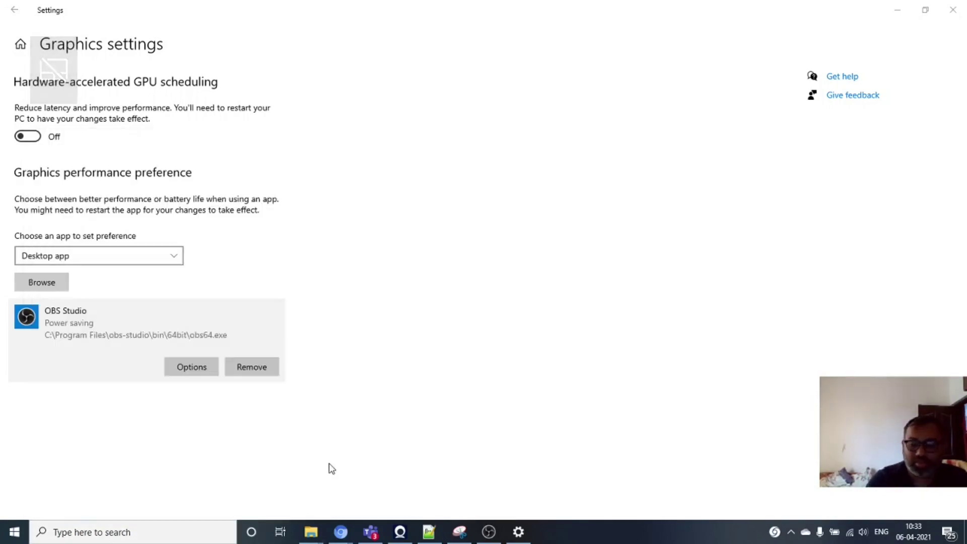
left_click(792, 532)
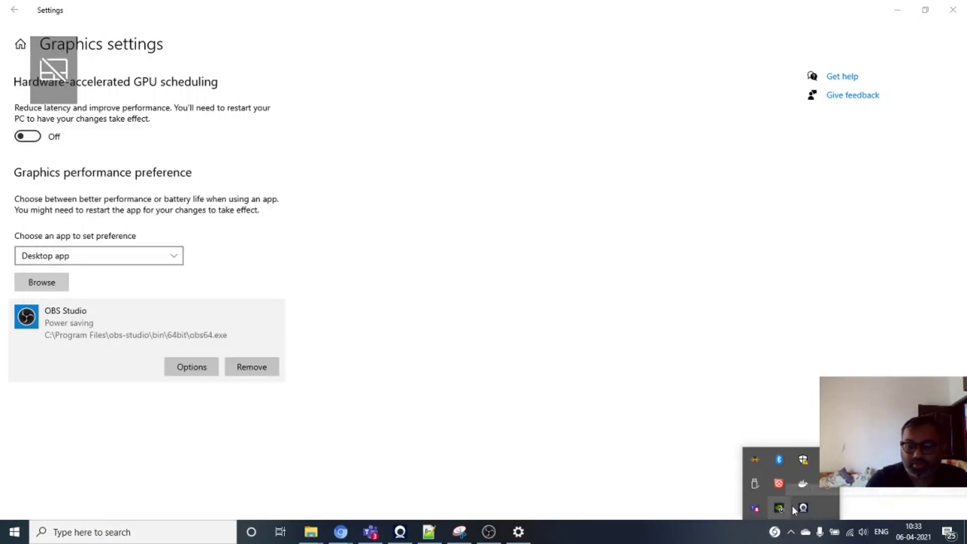
right_click(781, 508)
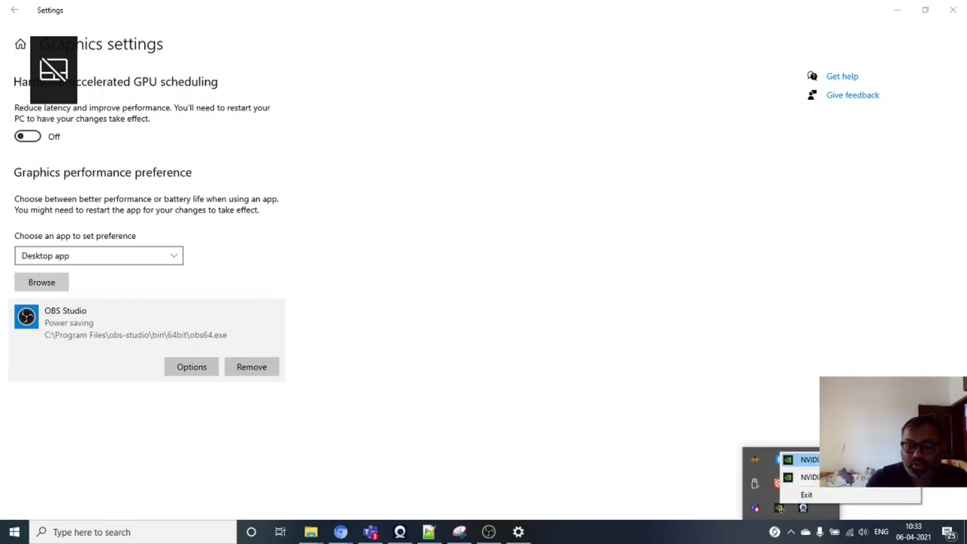
left_click(831, 460)
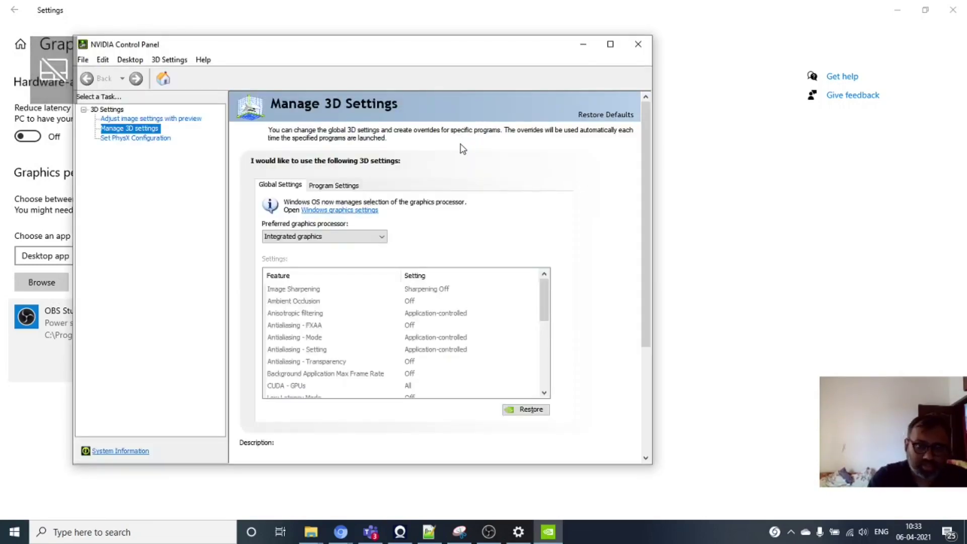
left_click(611, 44)
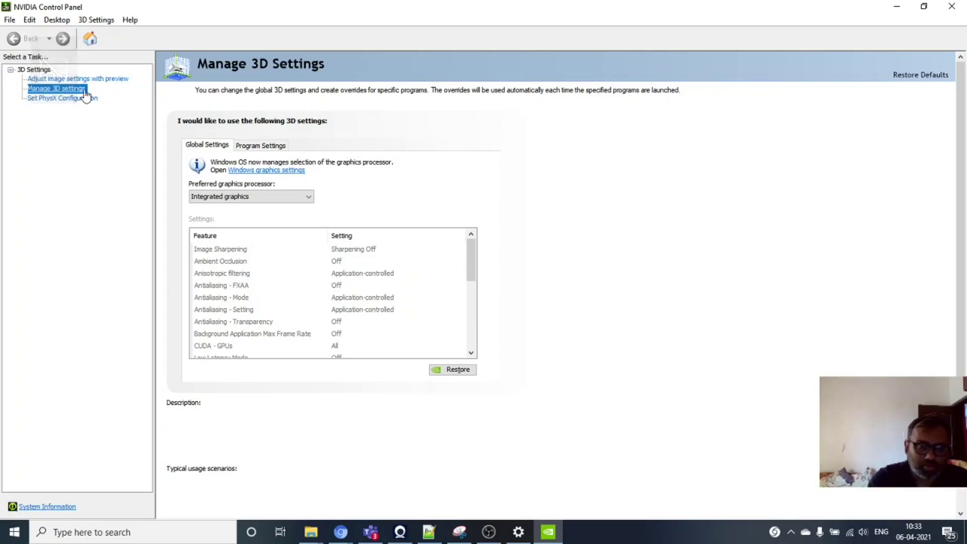
left_click(923, 6)
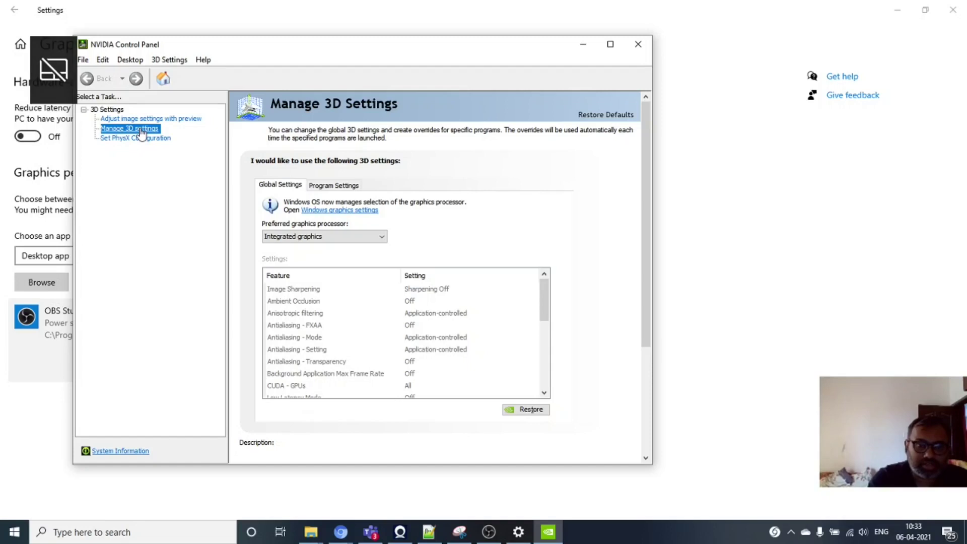
Go to Program Settings and cancel out of adding a new program.
left_click(327, 185)
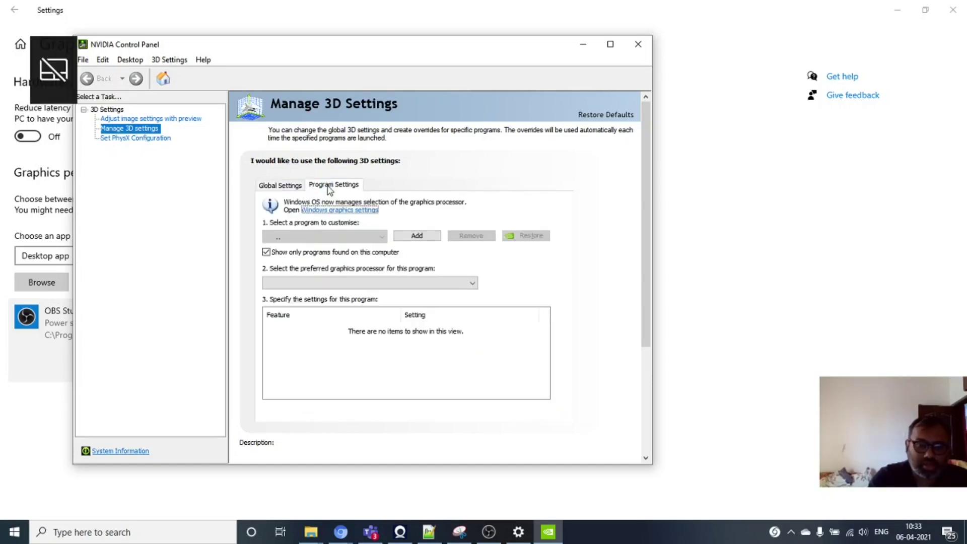
left_click(411, 238)
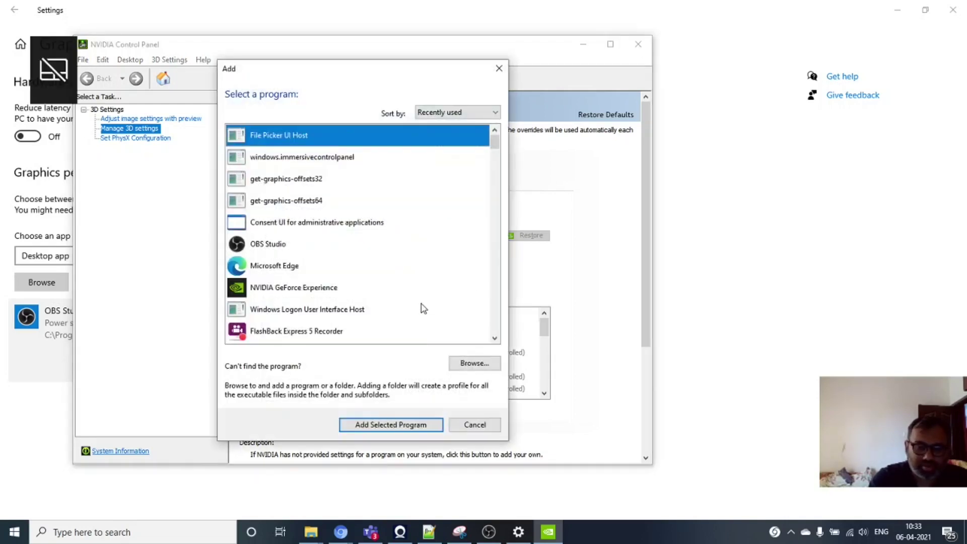
left_click(474, 363)
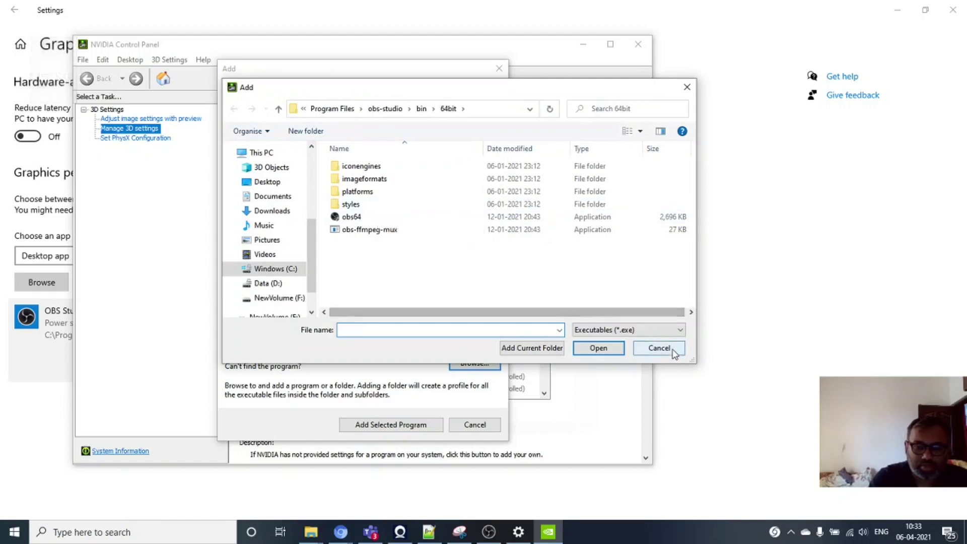
left_click(659, 348)
left_click(490, 425)
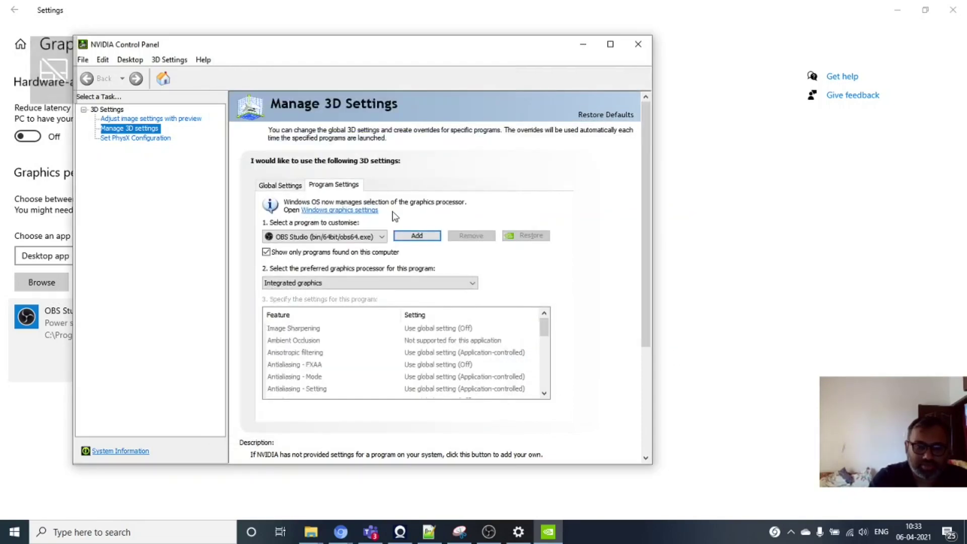
Set OBS Studio's preferred graphics processor to Integrated graphics and apply.
left_click(380, 287)
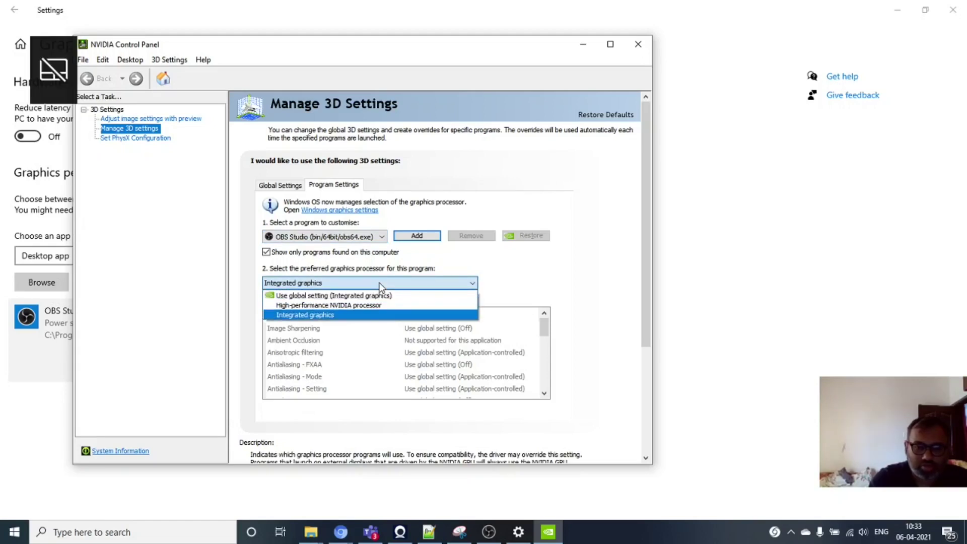
left_click(385, 315)
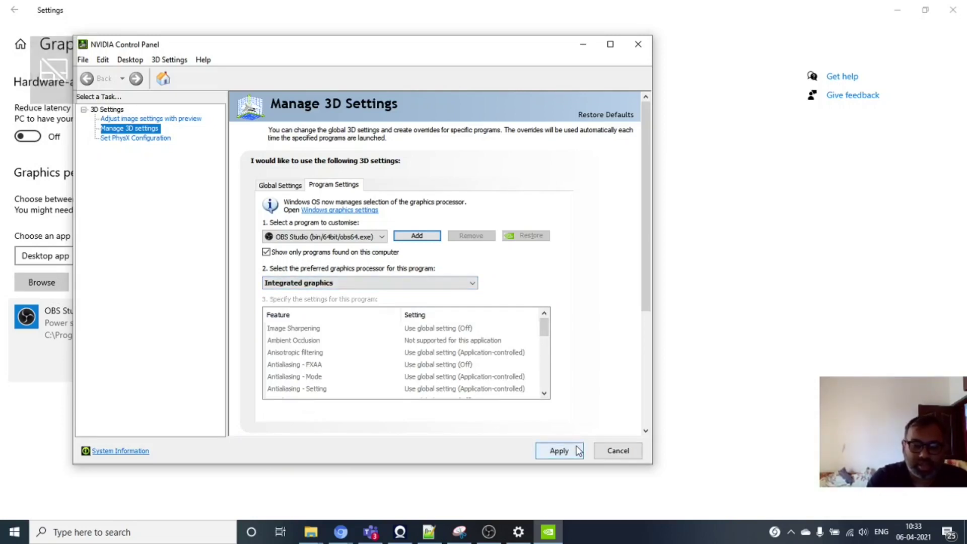
left_click(623, 452)
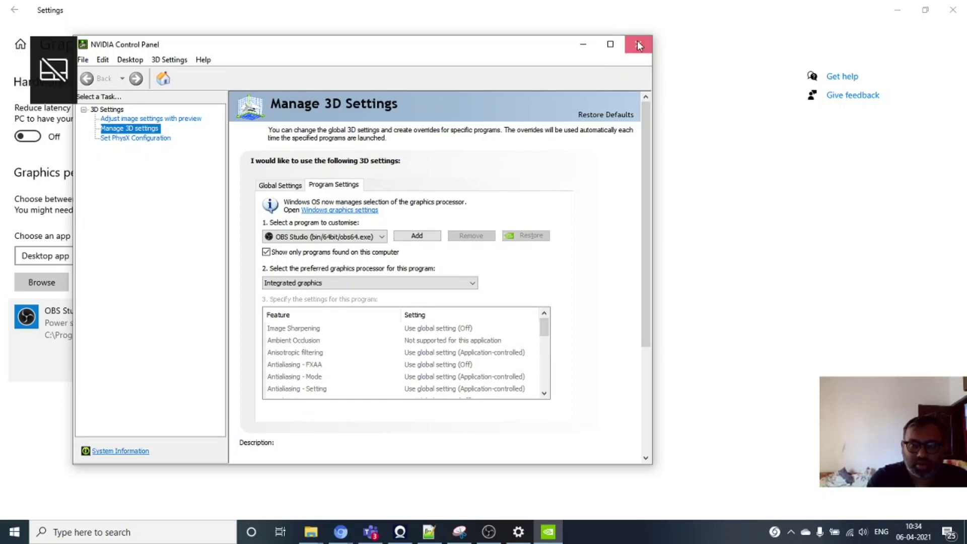
Close NVIDIA Control Panel and bring OBS Studio back to the front.
left_click(638, 46)
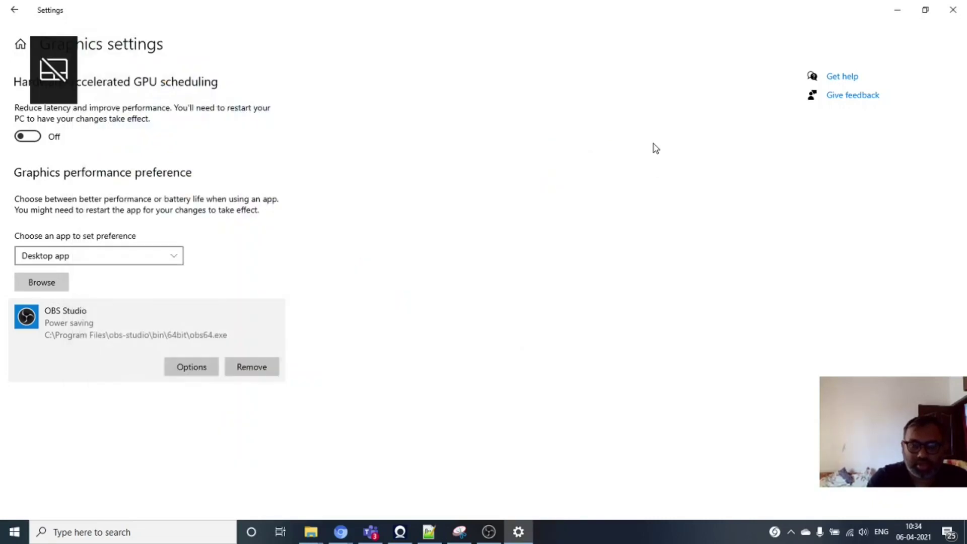
left_click(489, 534)
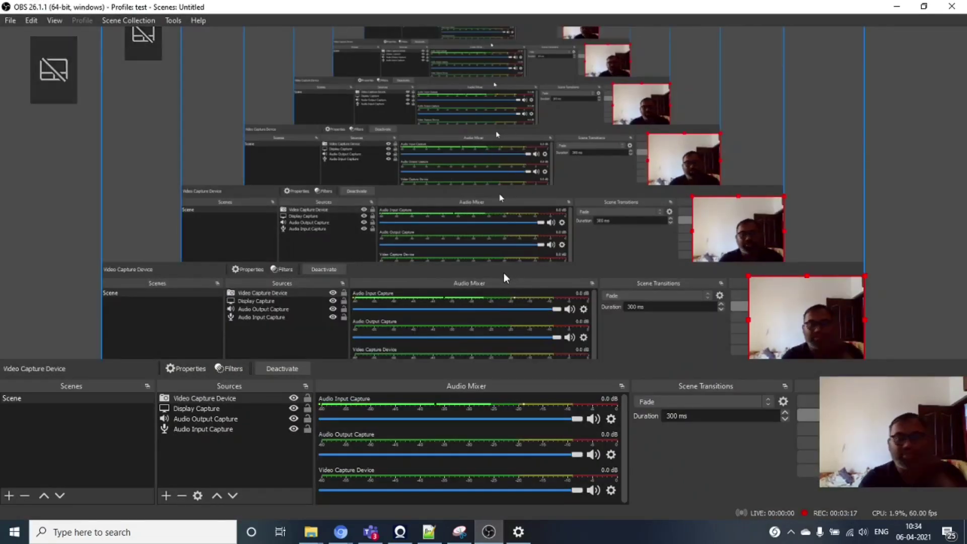